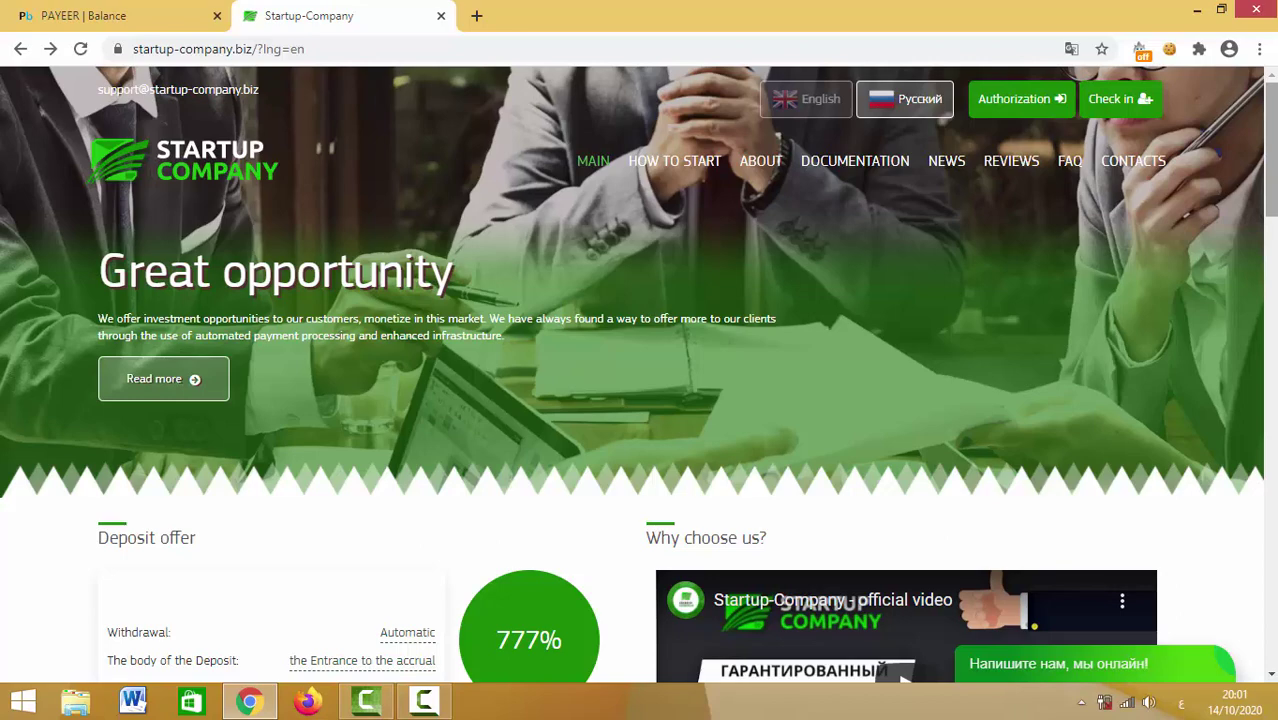
# Examine the home page's deposit offer, investment and payout statistics, affiliate program, news, video reviews and supported payment systems.
pyautogui.scroll(-4, 1274, 210)
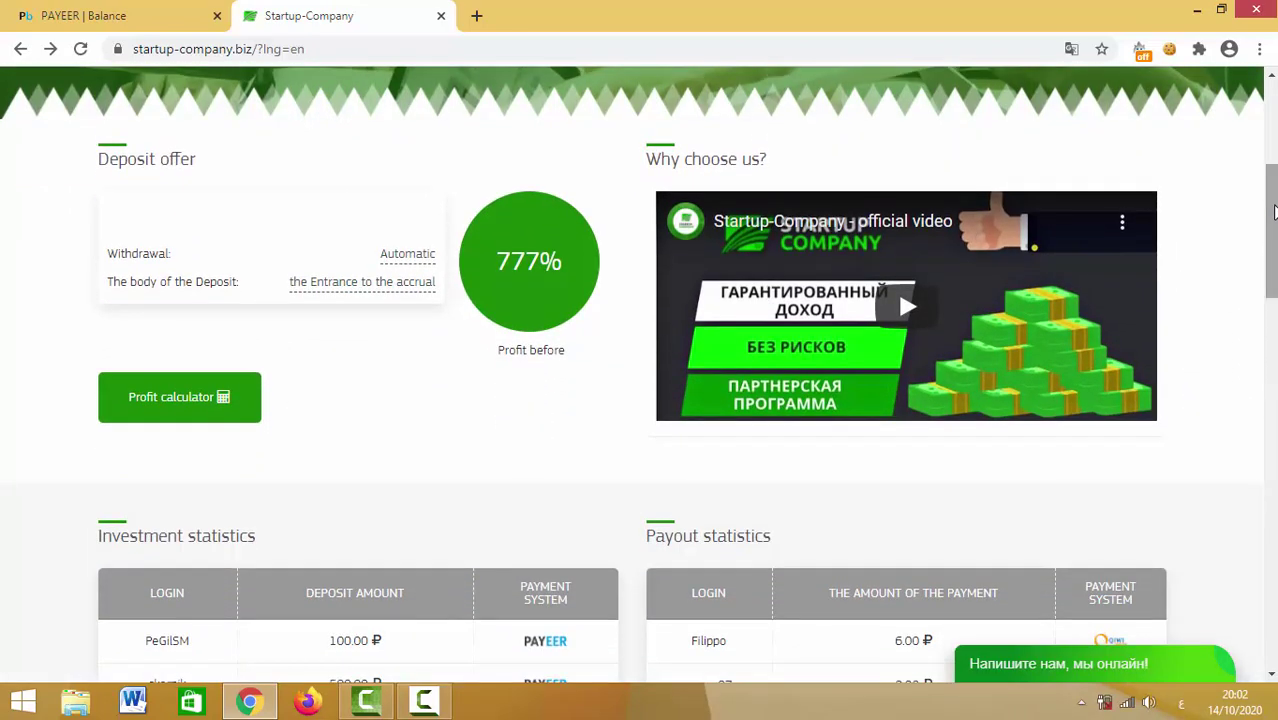
pyautogui.scroll(-3, 1274, 210)
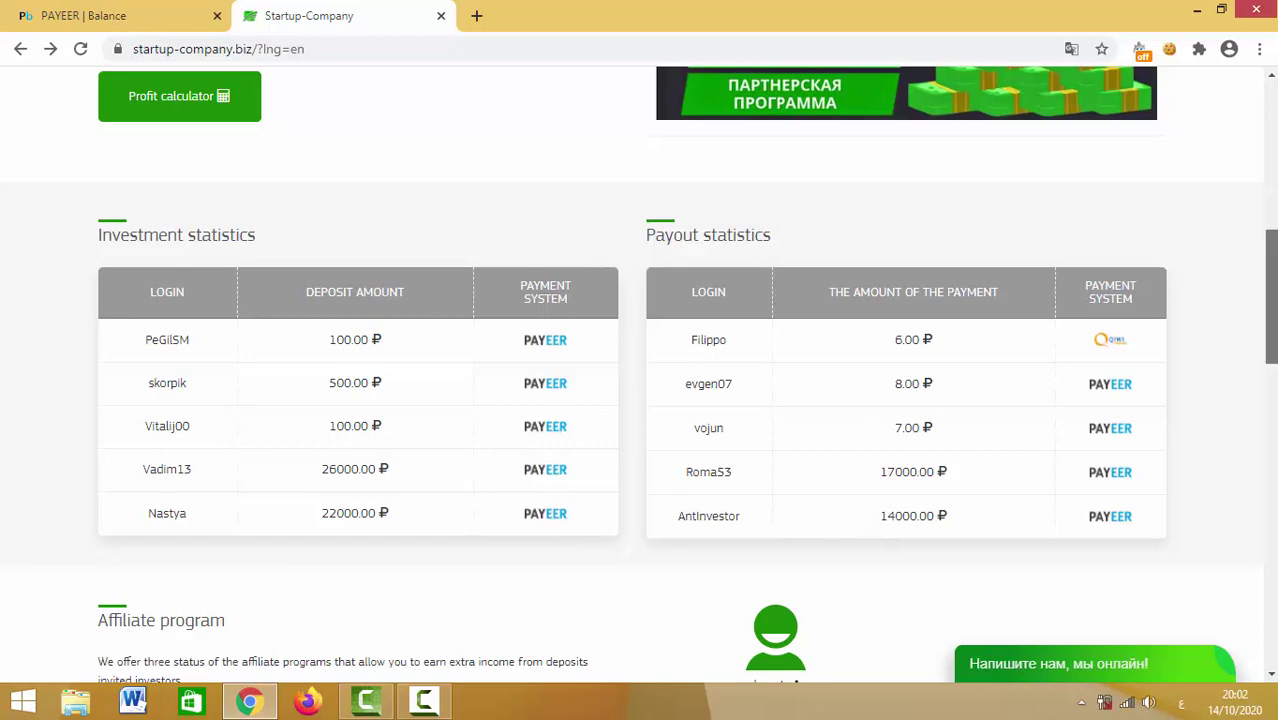
pyautogui.moveTo(1273, 325); pyautogui.dragTo(1273, 402)
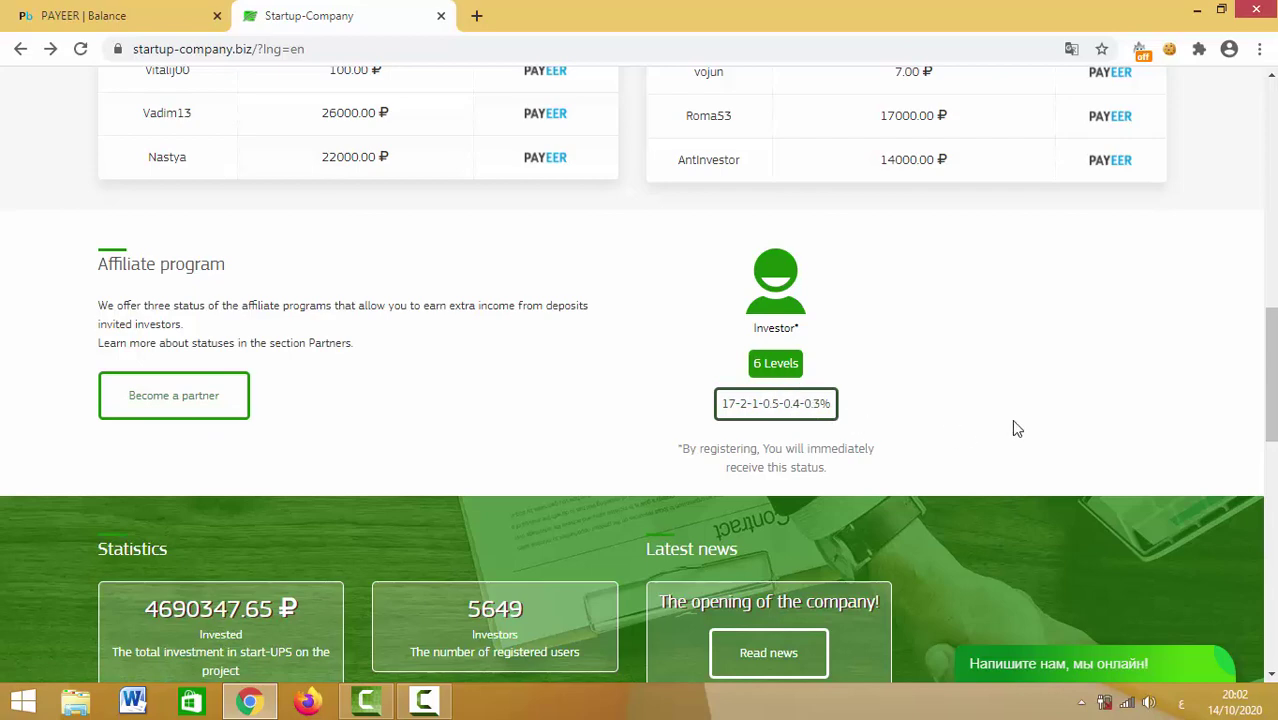
pyautogui.scroll(-1, 1273, 421)
pyautogui.scroll(-2, 1274, 421)
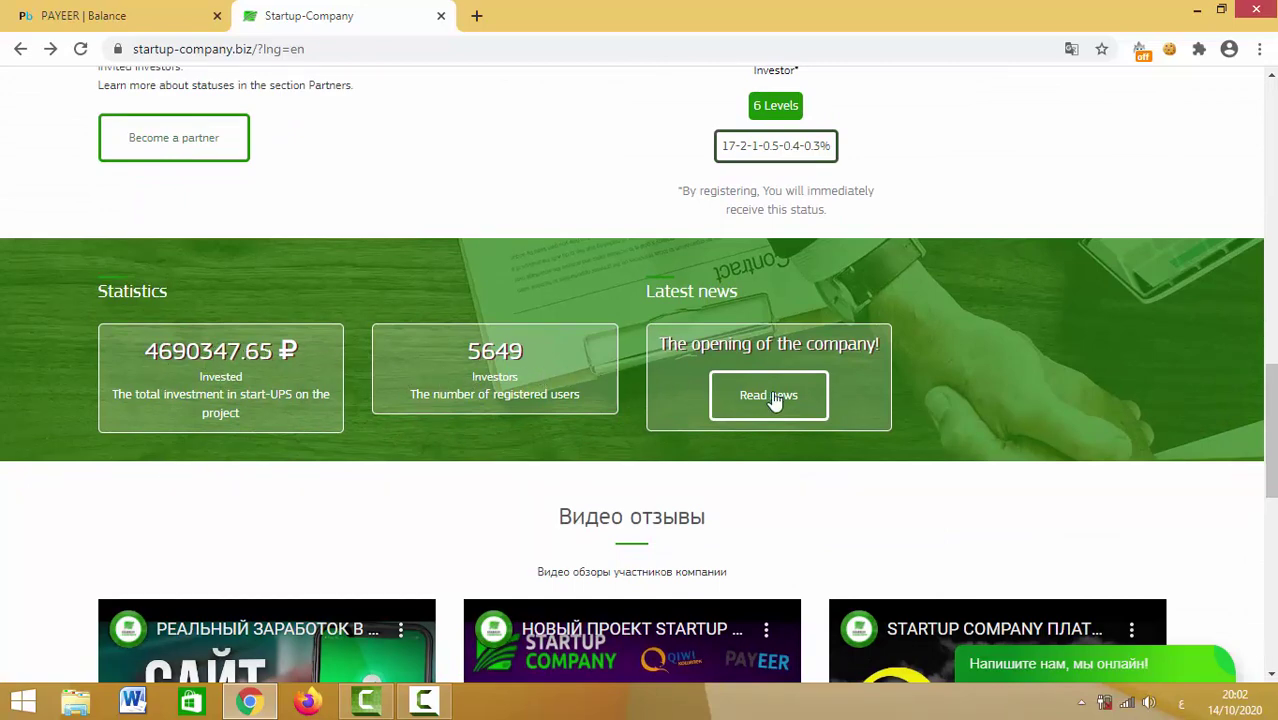
pyautogui.scroll(-5, 978, 316)
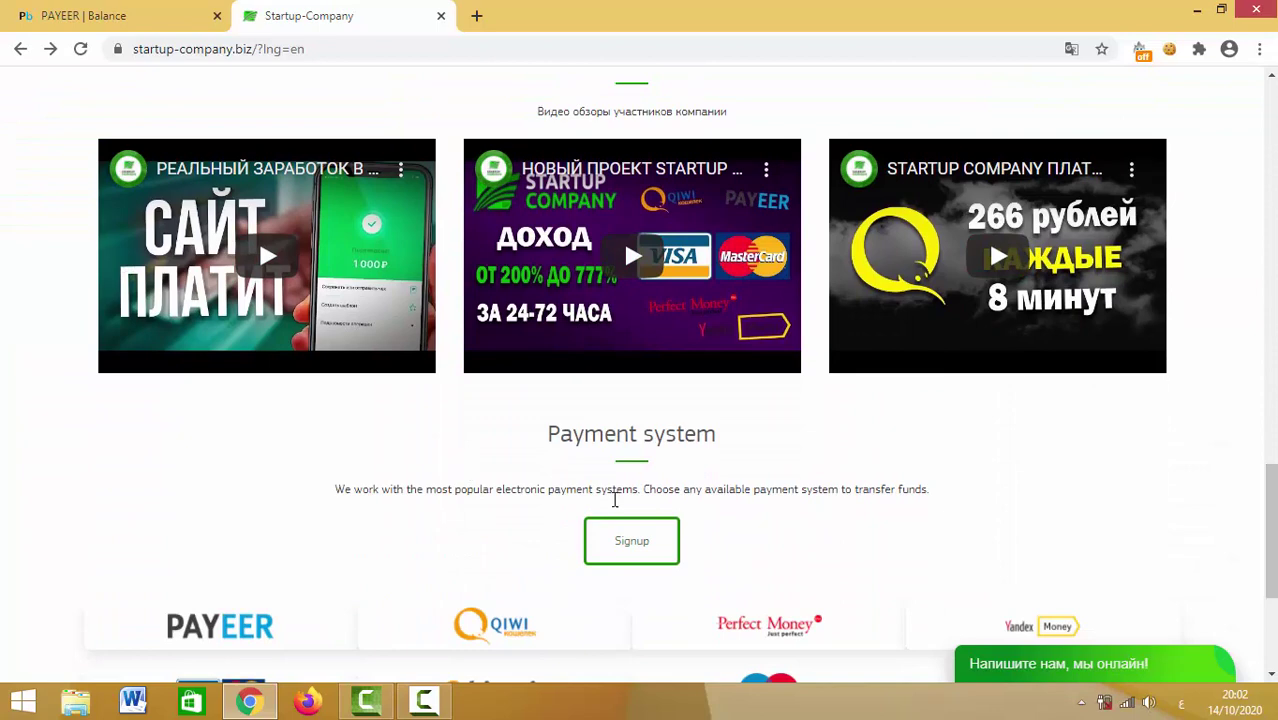
pyautogui.scroll(-3, 1270, 540)
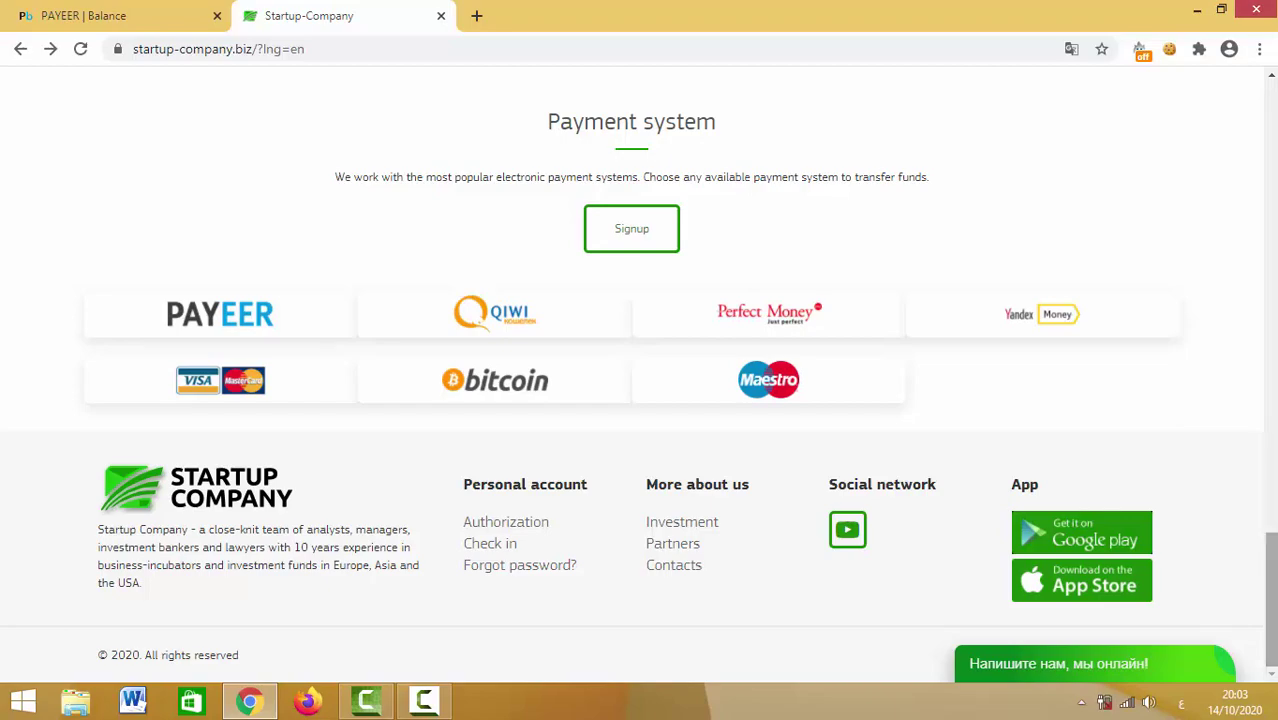
pyautogui.scroll(20, 623, 515)
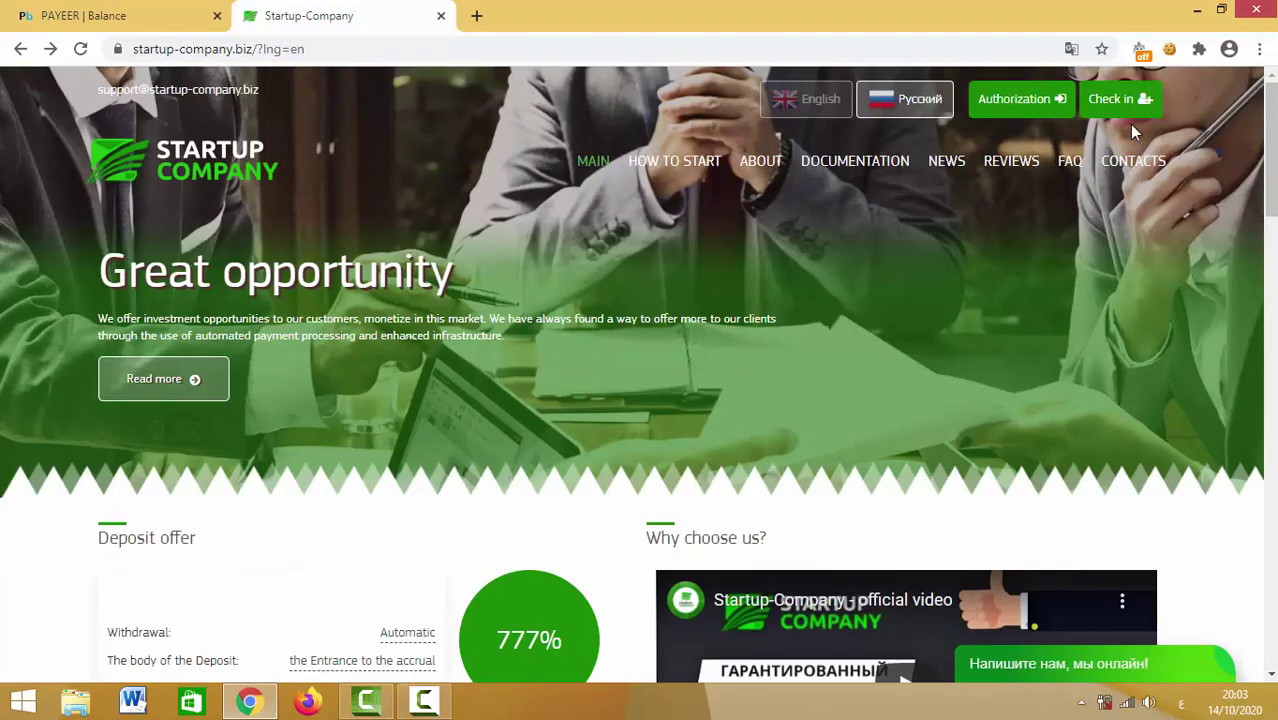
# Open the registration form and fill in the login name and e-mail address from the saved suggestions.
pyautogui.click(1126, 113)
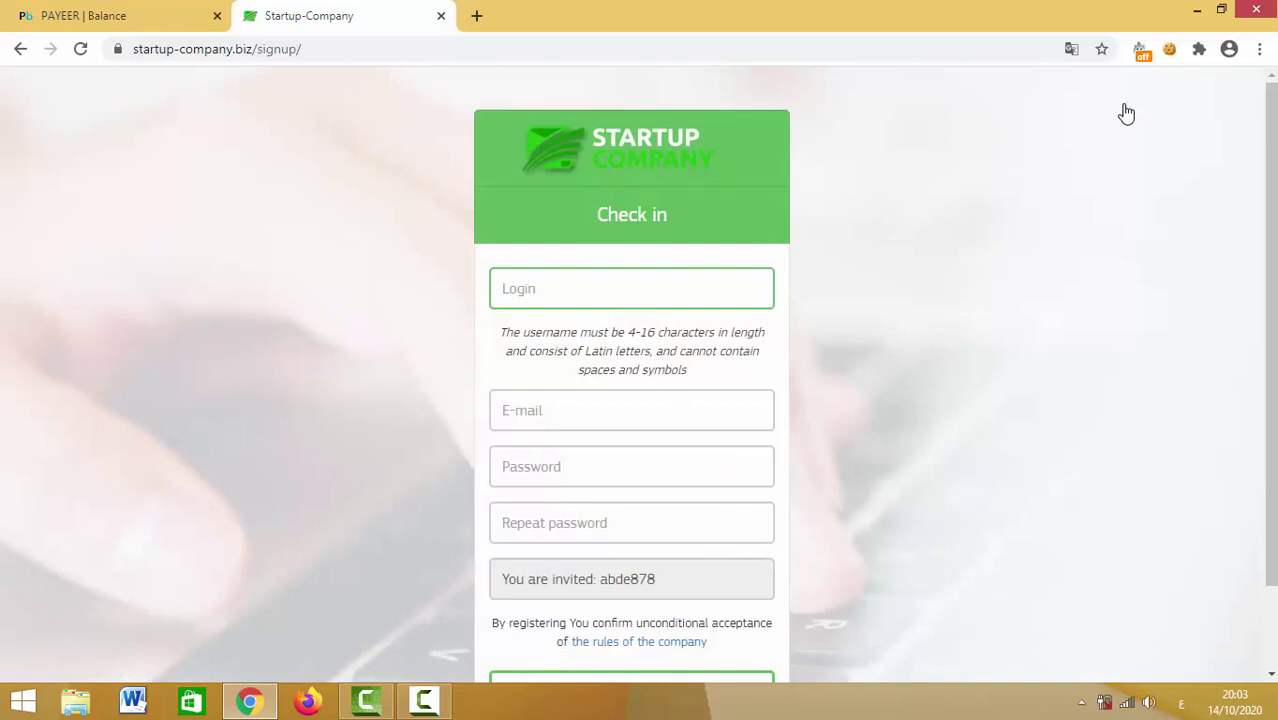
pyautogui.click(669, 287)
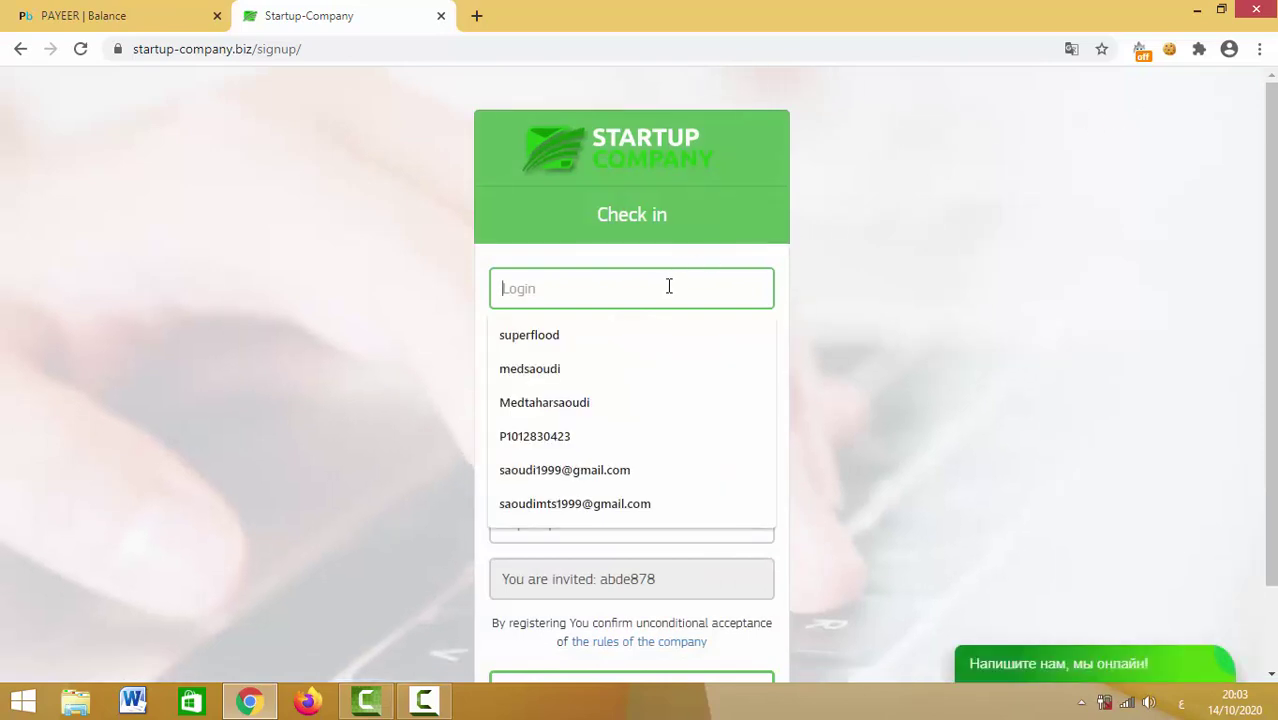
pyautogui.click(625, 340)
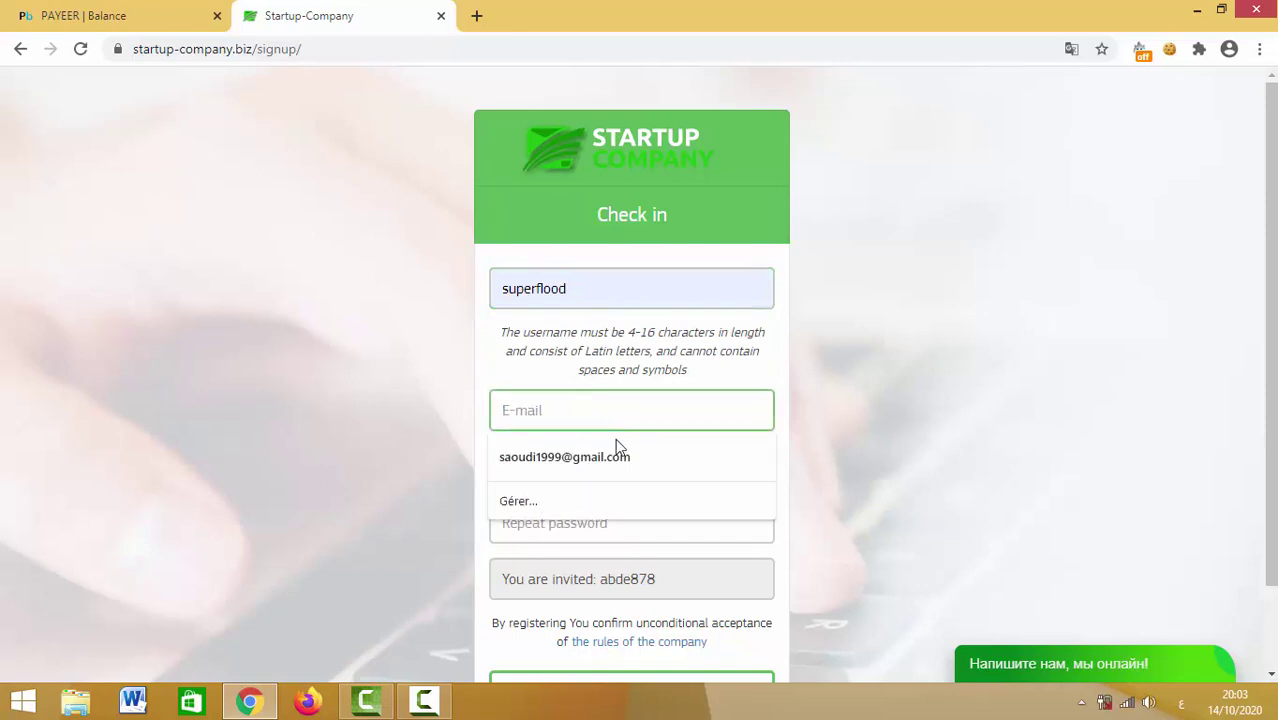
pyautogui.click(612, 458)
pyautogui.click(613, 478)
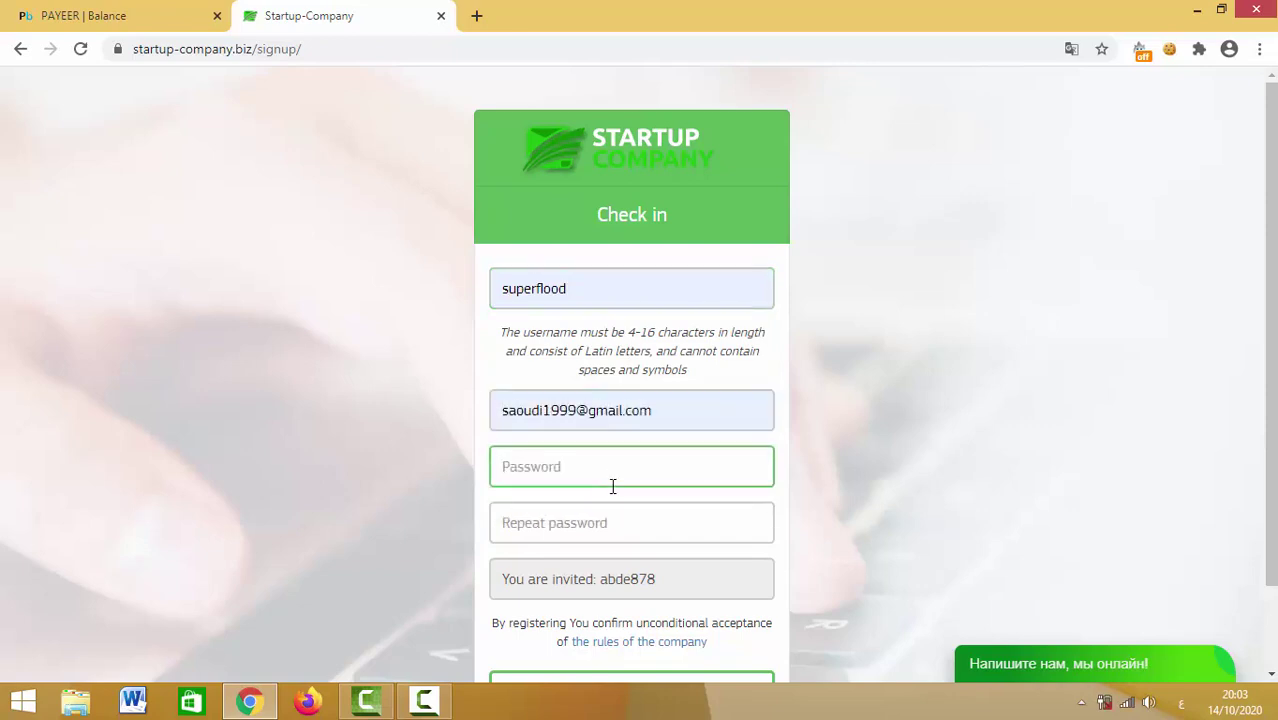
# Enter and repeat the account password, submit the registration, and save the login credentials in the browser.
pyautogui.write('a')
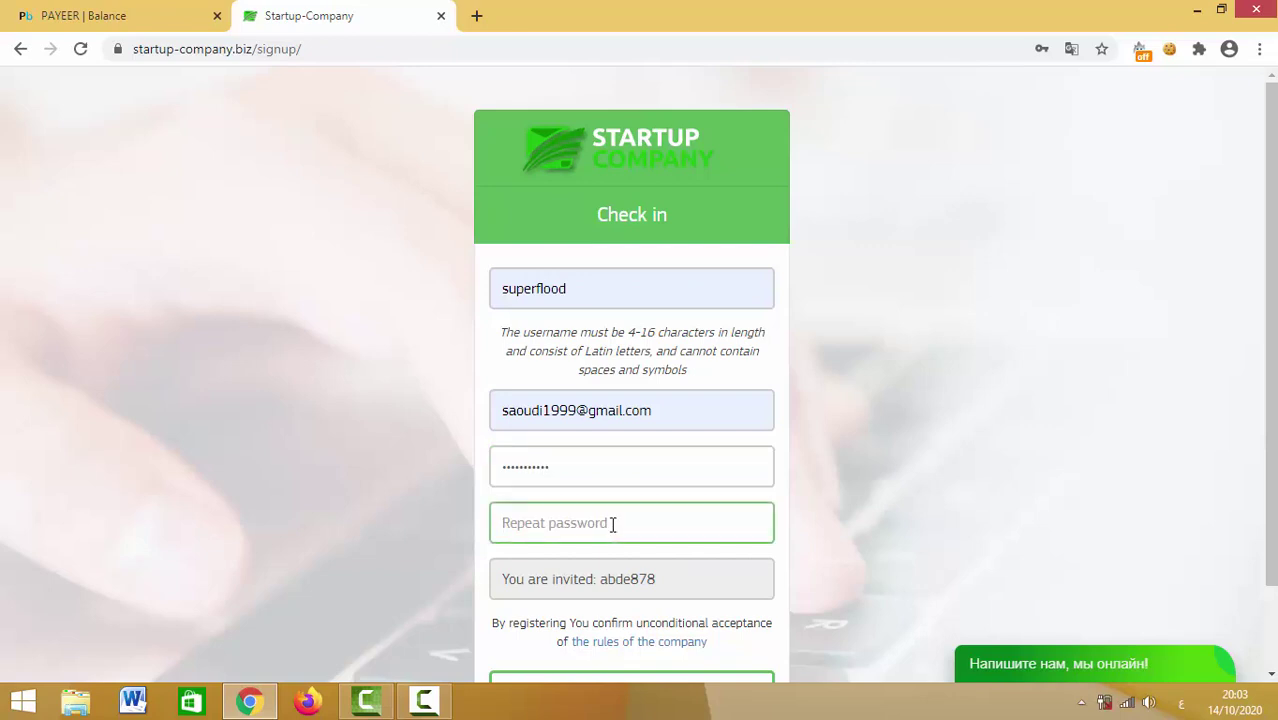
pyautogui.write('aa')
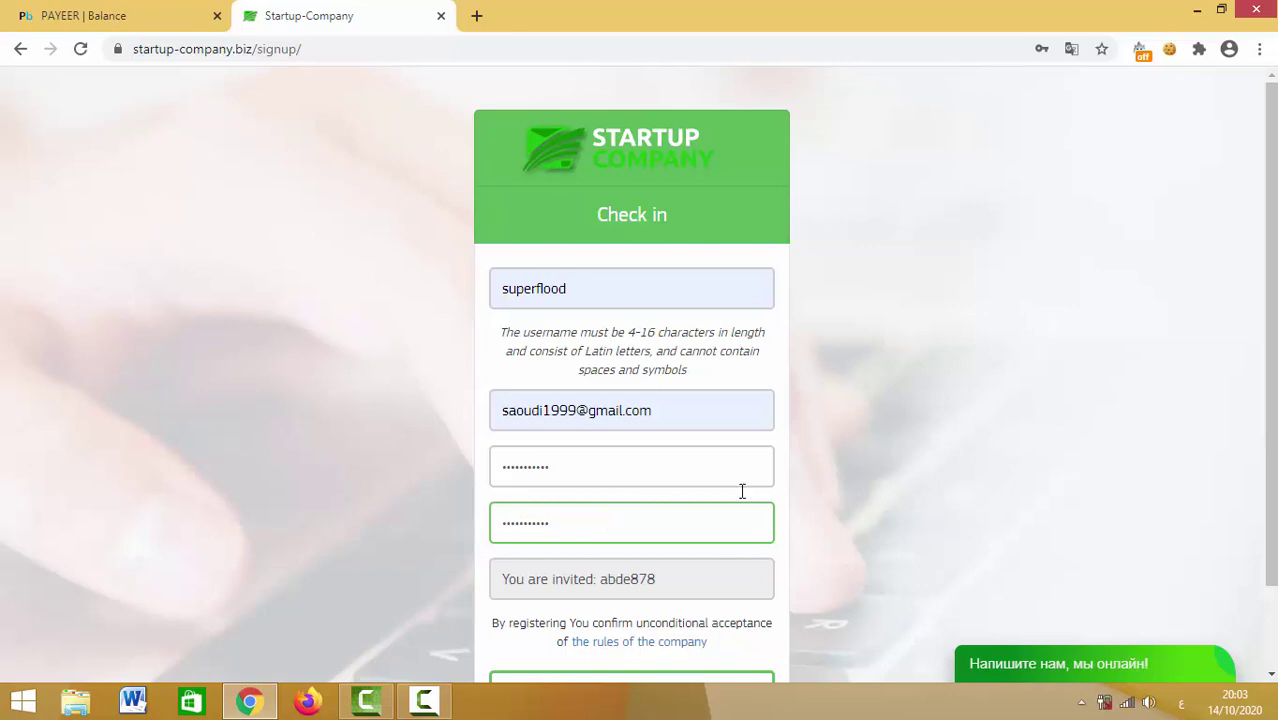
pyautogui.scroll(-2, 1265, 520)
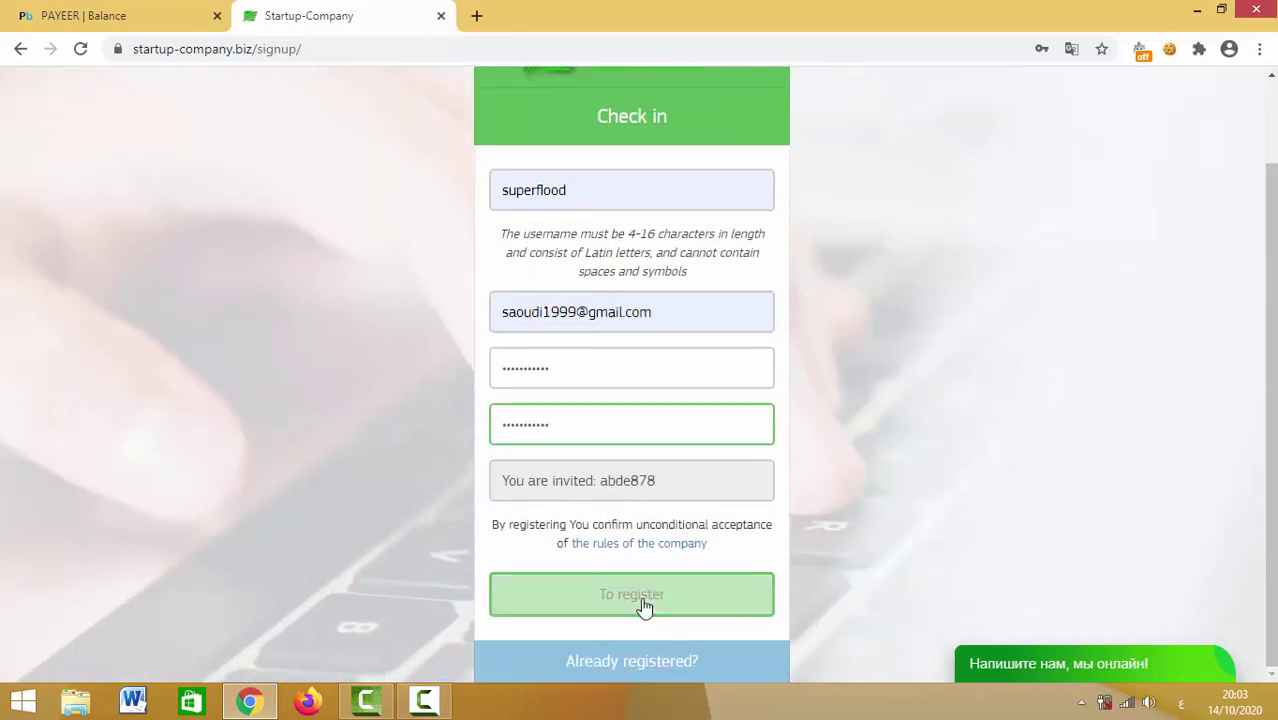
pyautogui.click(628, 604)
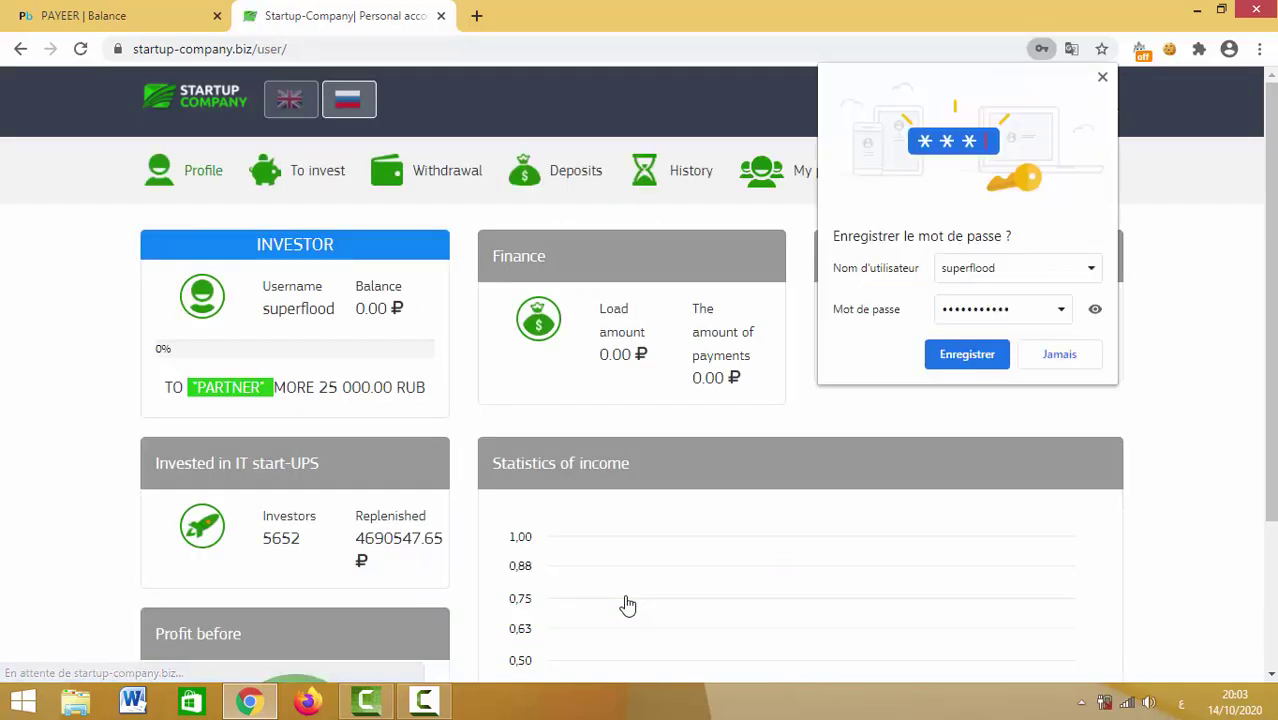
pyautogui.click(967, 356)
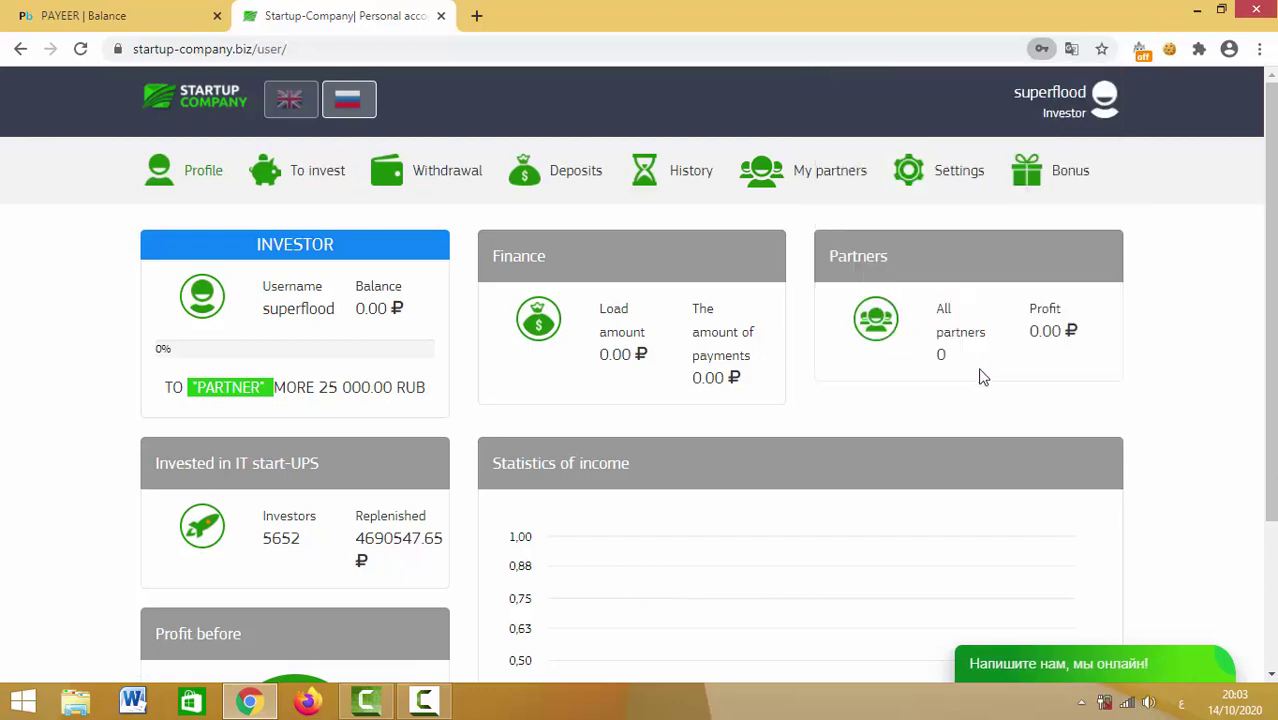
# Review the new account's profile page, including its balance, finance, partner and income statistics.
pyautogui.moveTo(1273, 312); pyautogui.dragTo(1253, 536)
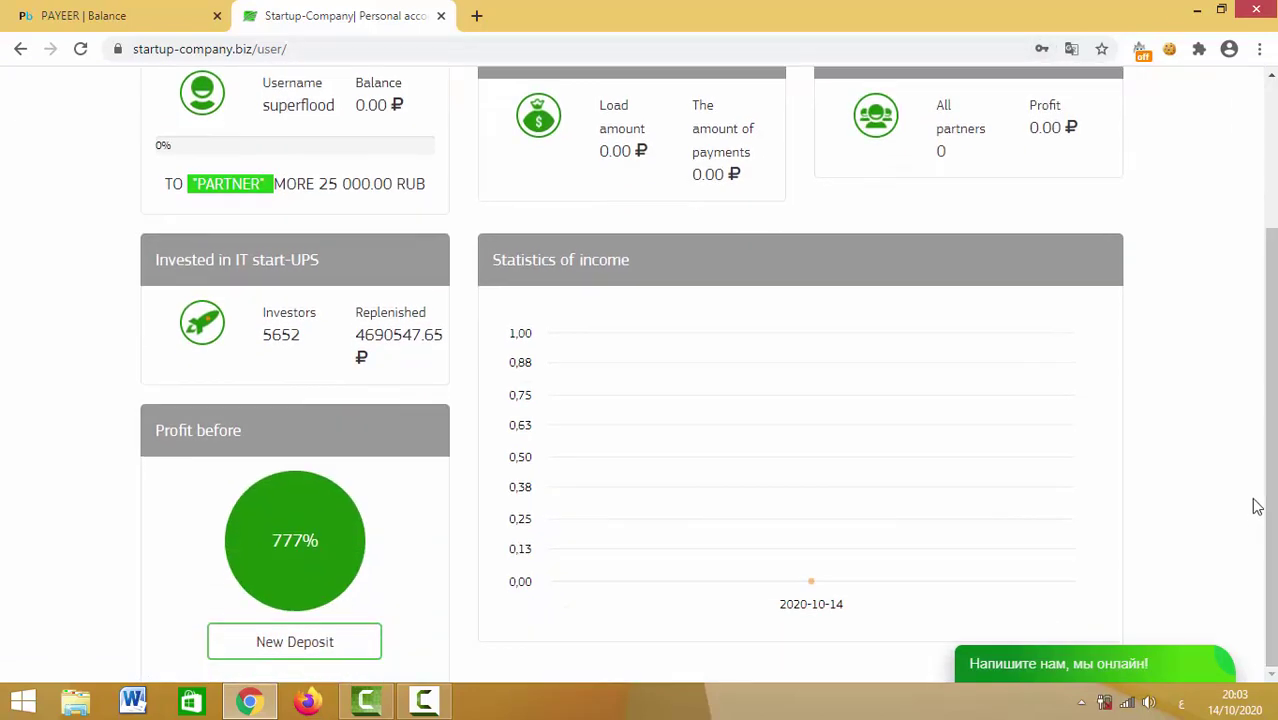
pyautogui.moveTo(1272, 457); pyautogui.dragTo(1275, 316)
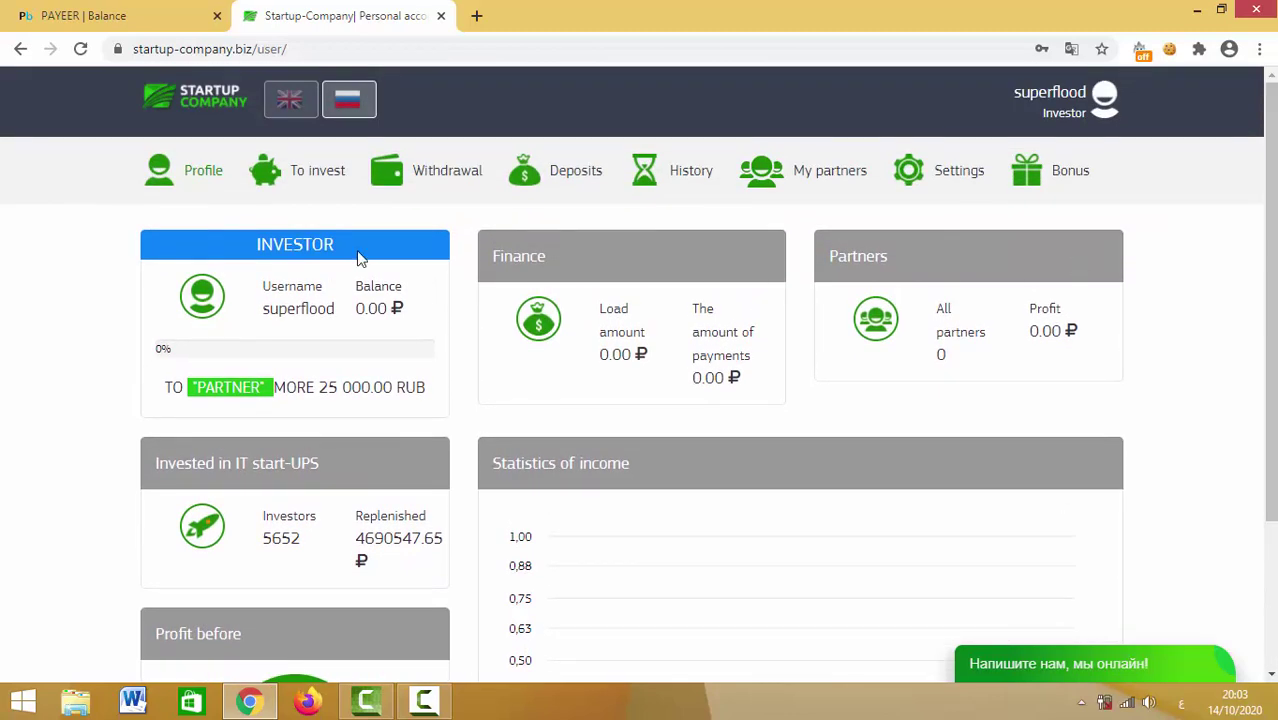
pyautogui.click(182, 190)
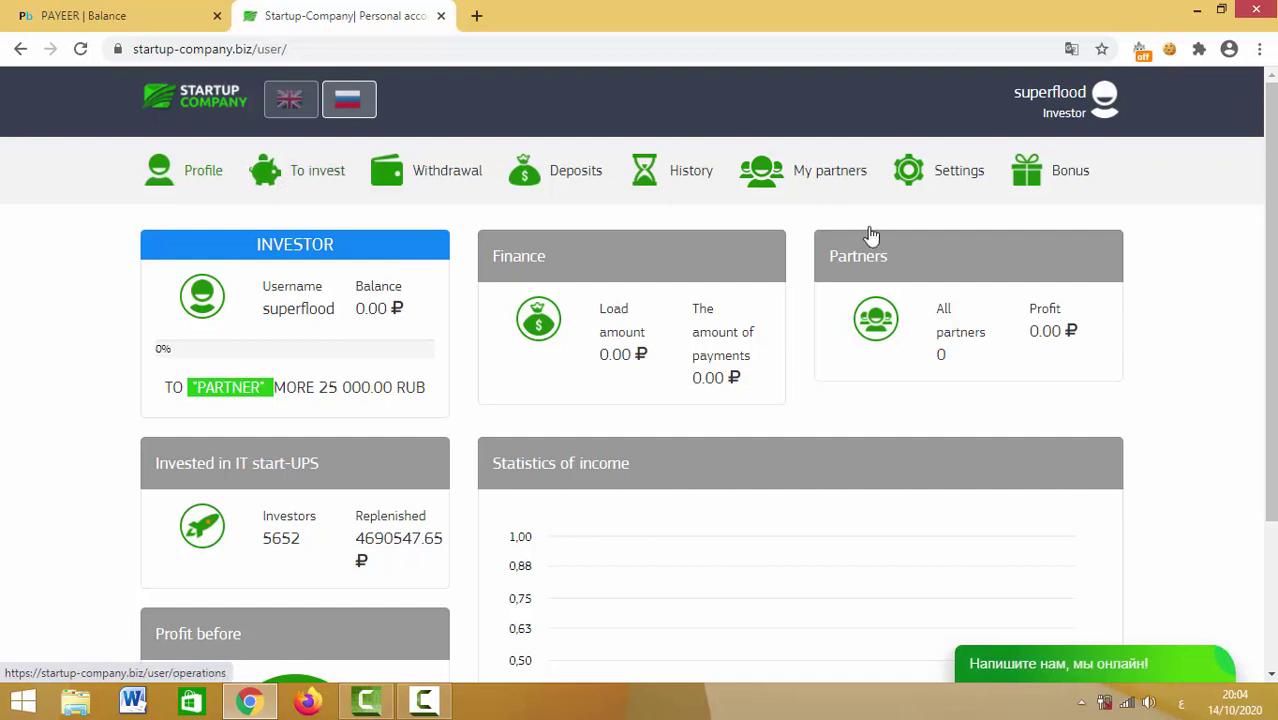
# In the account settings, choose Your Payeer as the wallet, fill in the saved wallet number and save it.
pyautogui.click(958, 172)
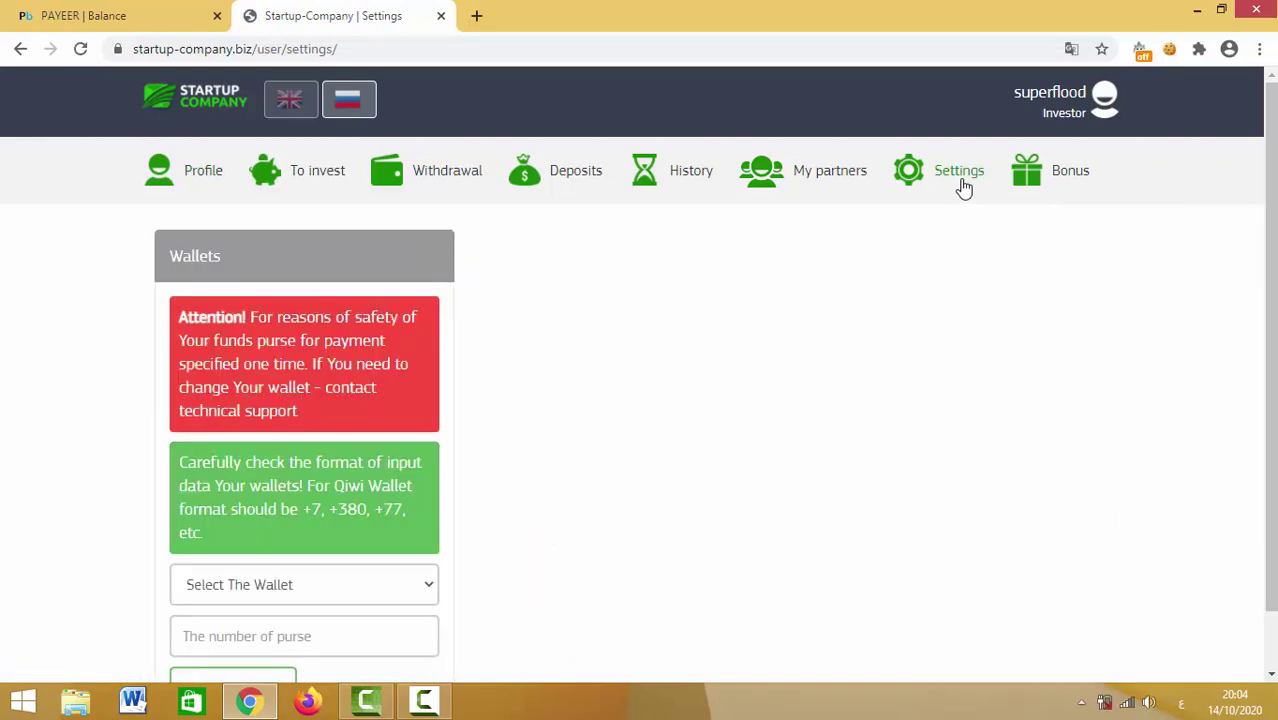
pyautogui.scroll(-1, 608, 450)
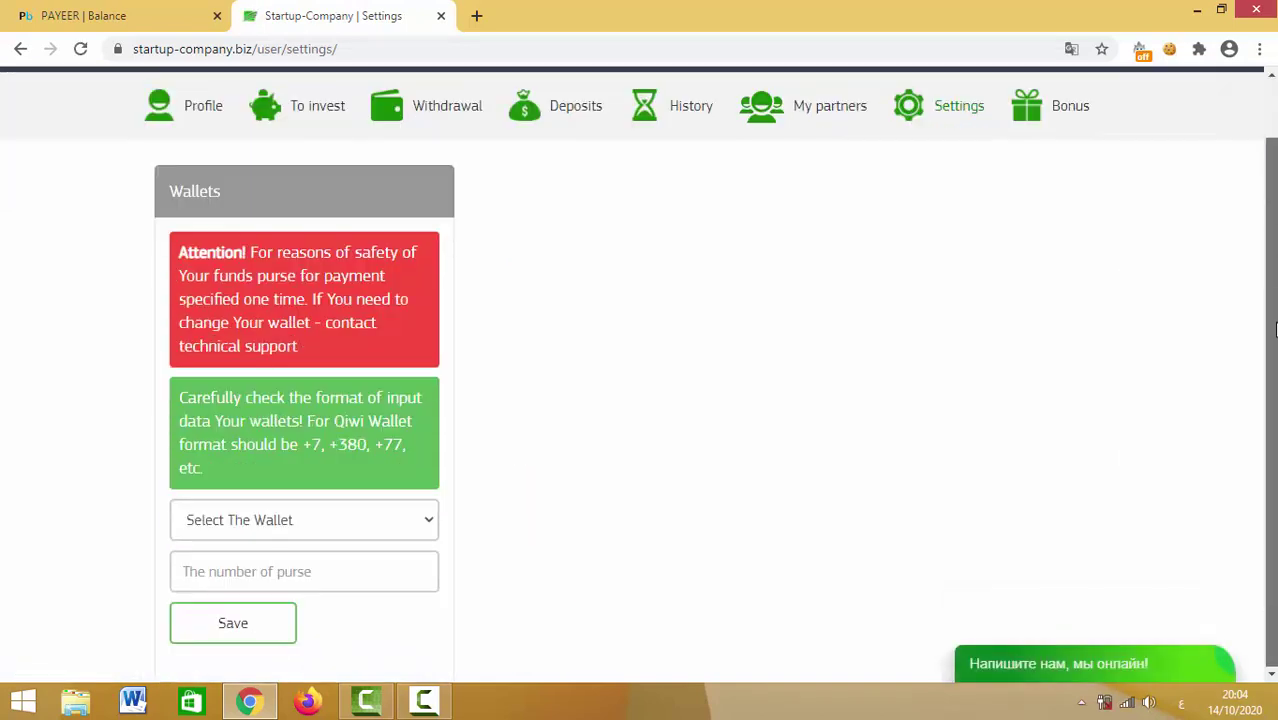
pyautogui.click(418, 513)
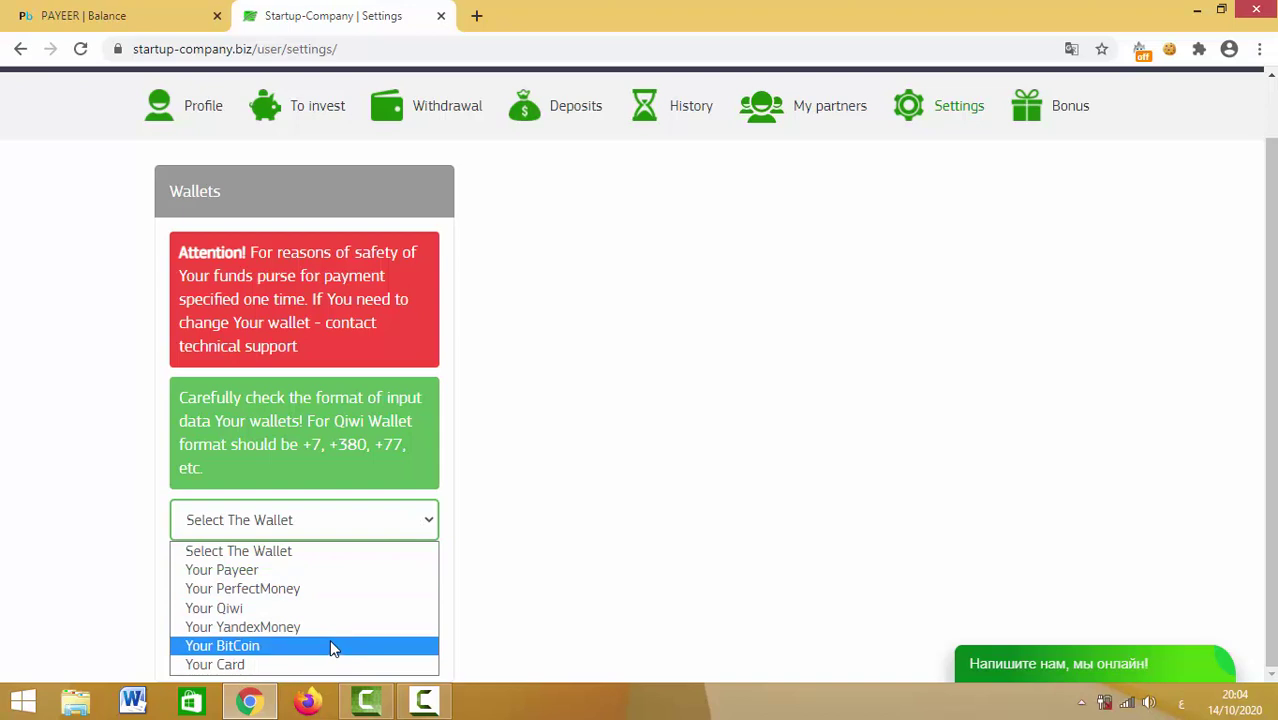
pyautogui.press('Escape')
pyautogui.click(300, 574)
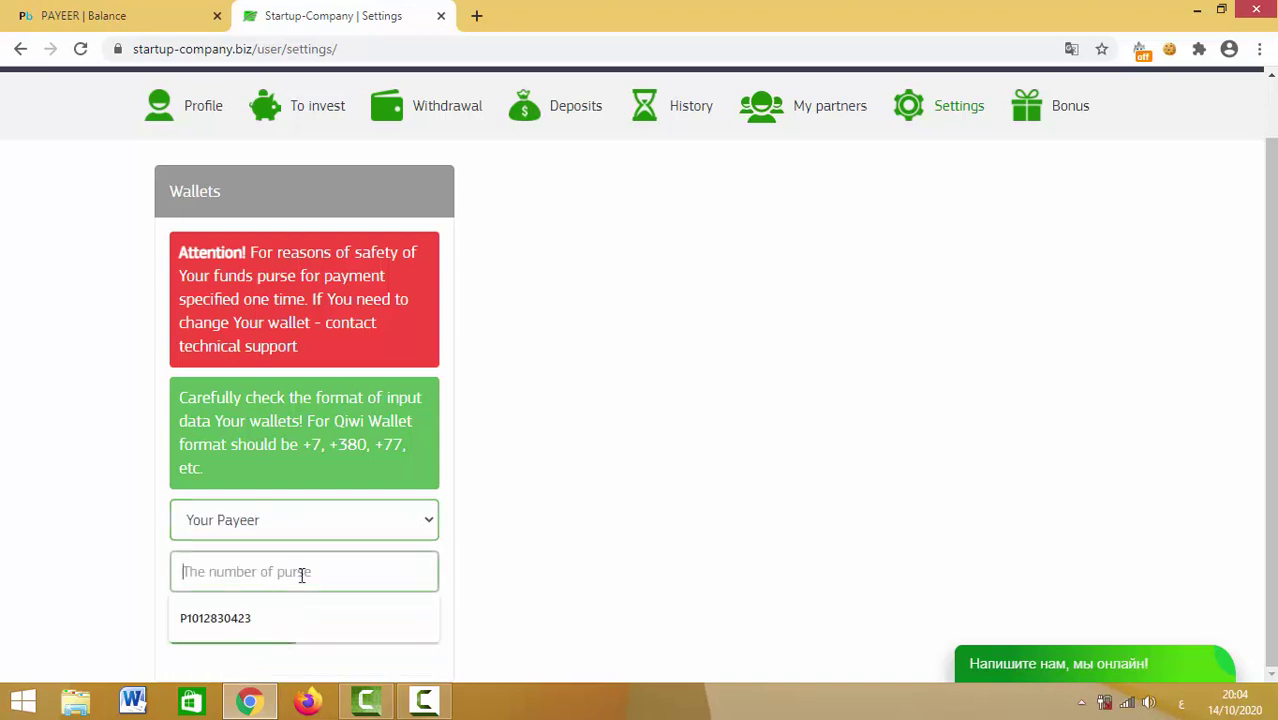
pyautogui.click(298, 616)
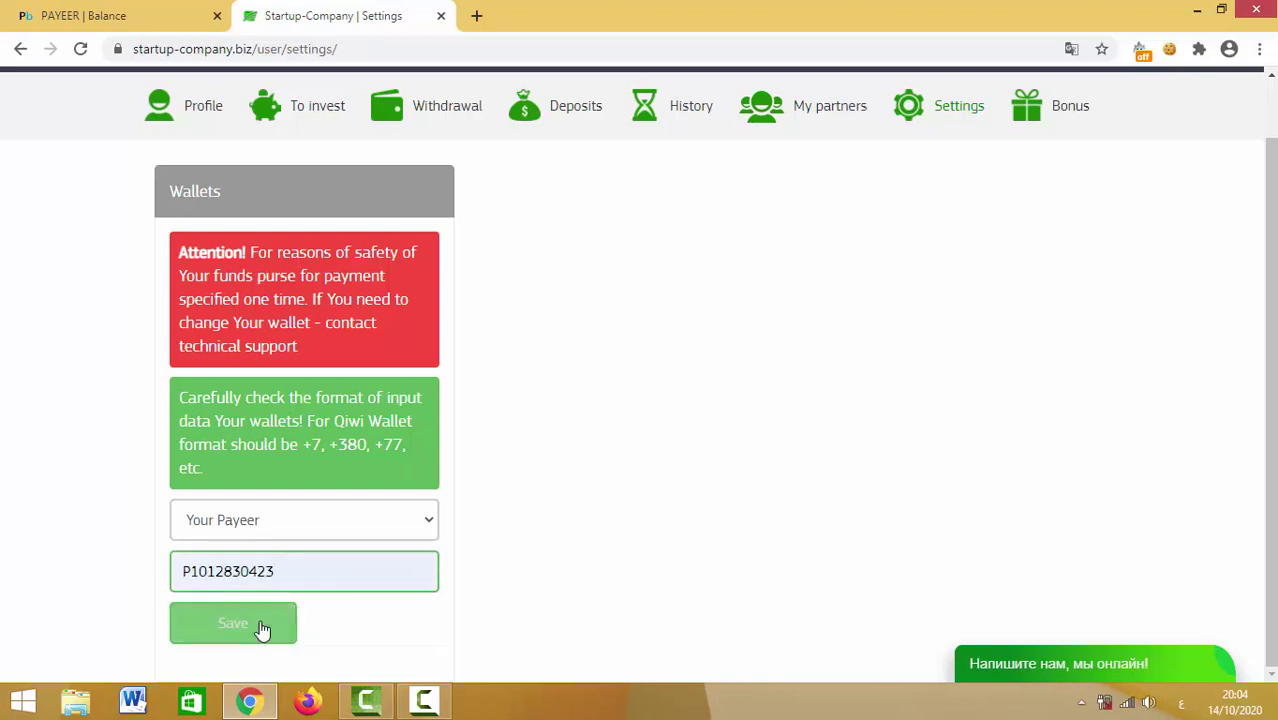
pyautogui.click(262, 626)
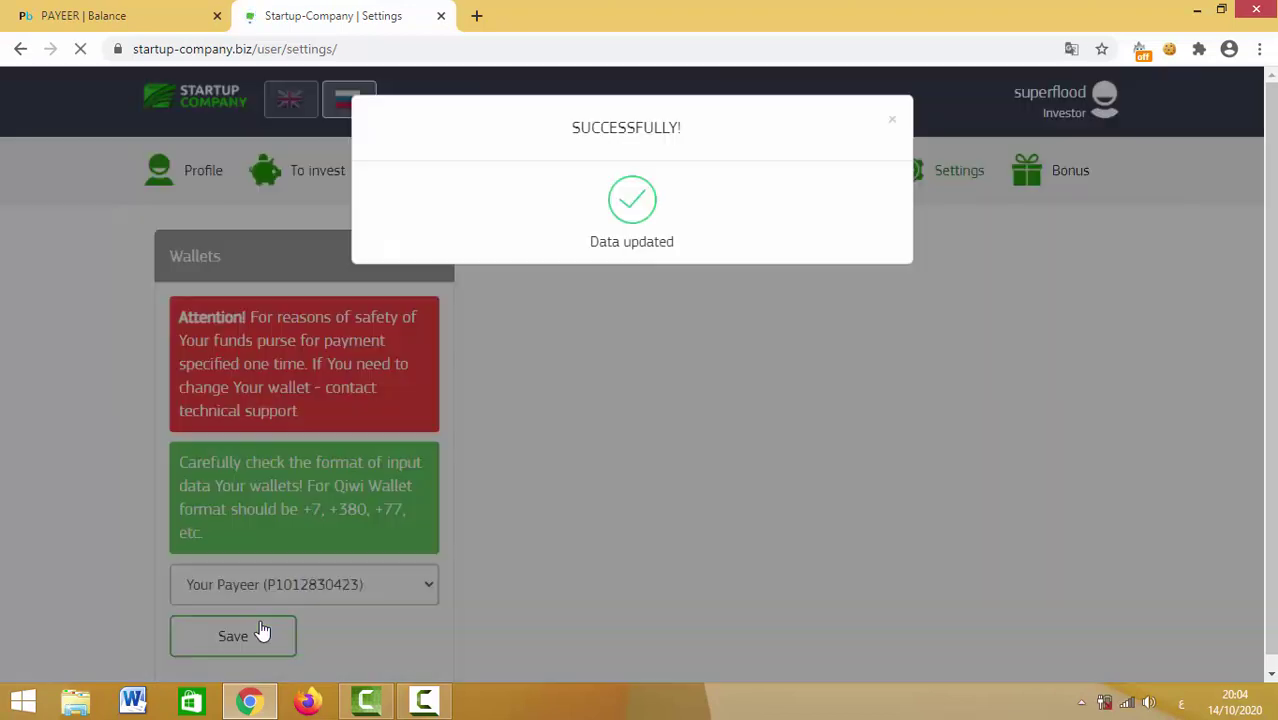
pyautogui.click(573, 493)
pyautogui.scroll(-1, 1266, 420)
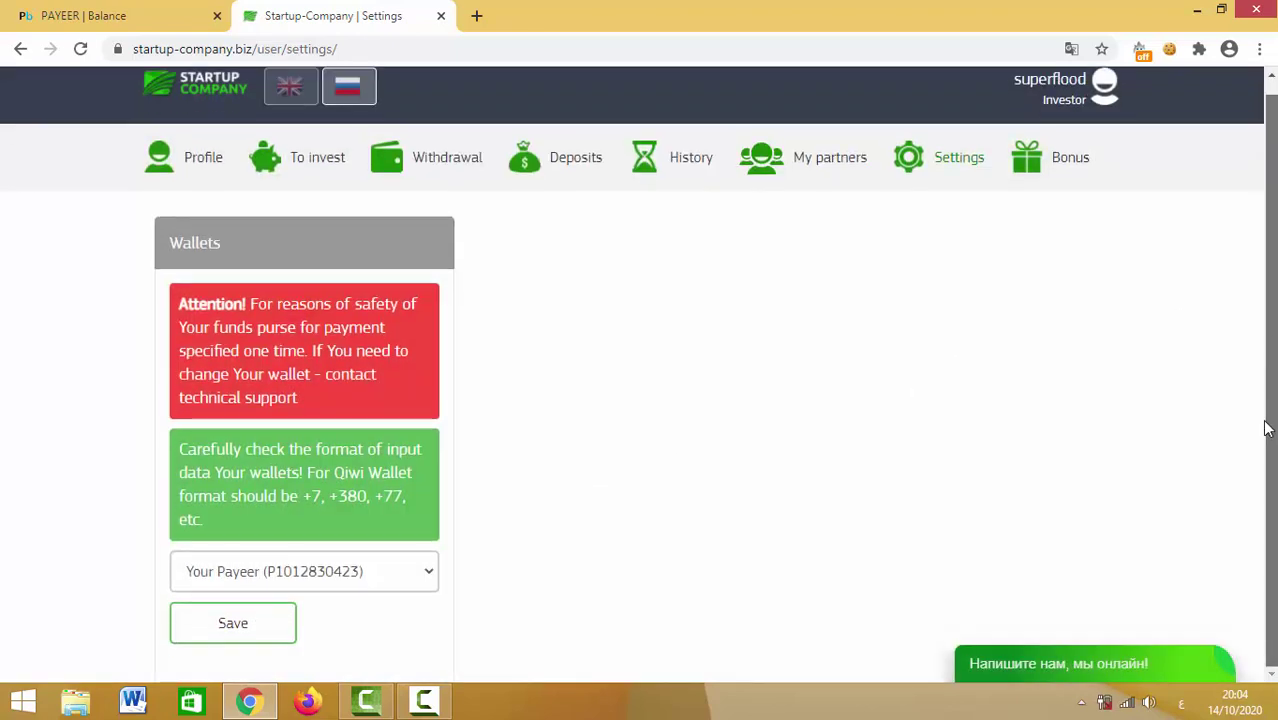
# Open the investment page, choose Payeer as the new deposit's payment system and look through the plan list.
pyautogui.click(298, 173)
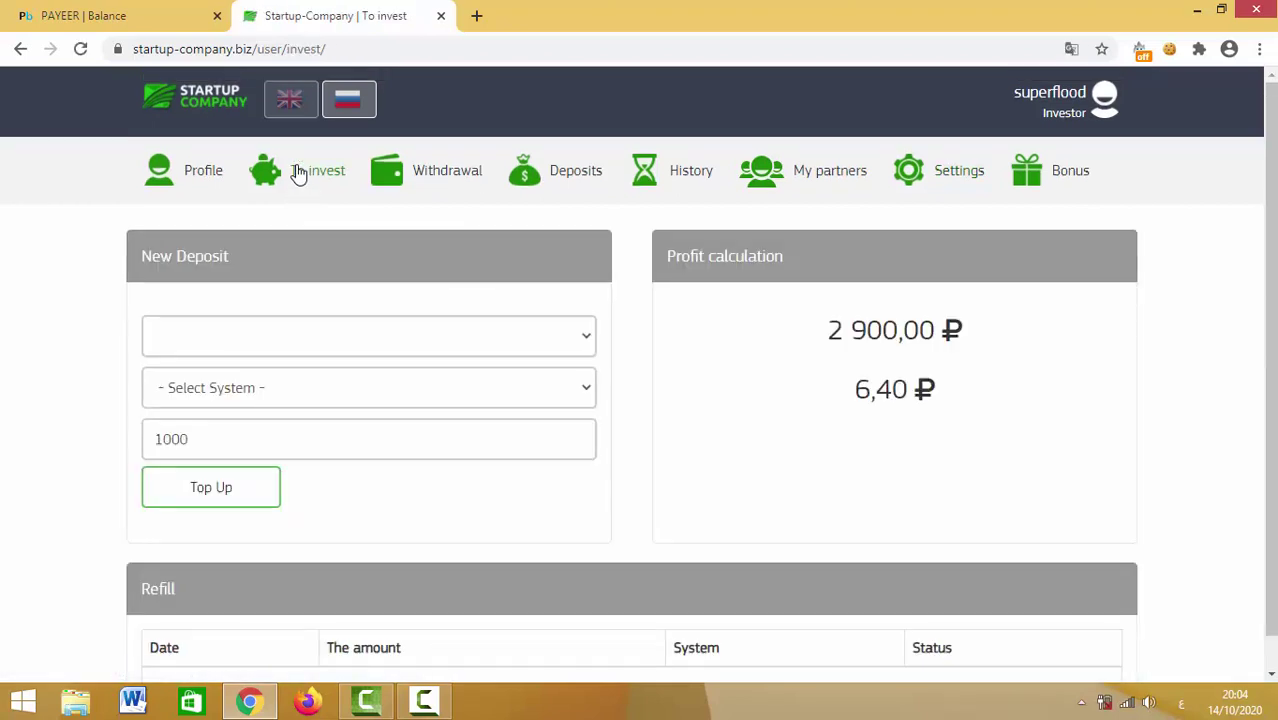
pyautogui.click(482, 337)
pyautogui.click(482, 337)
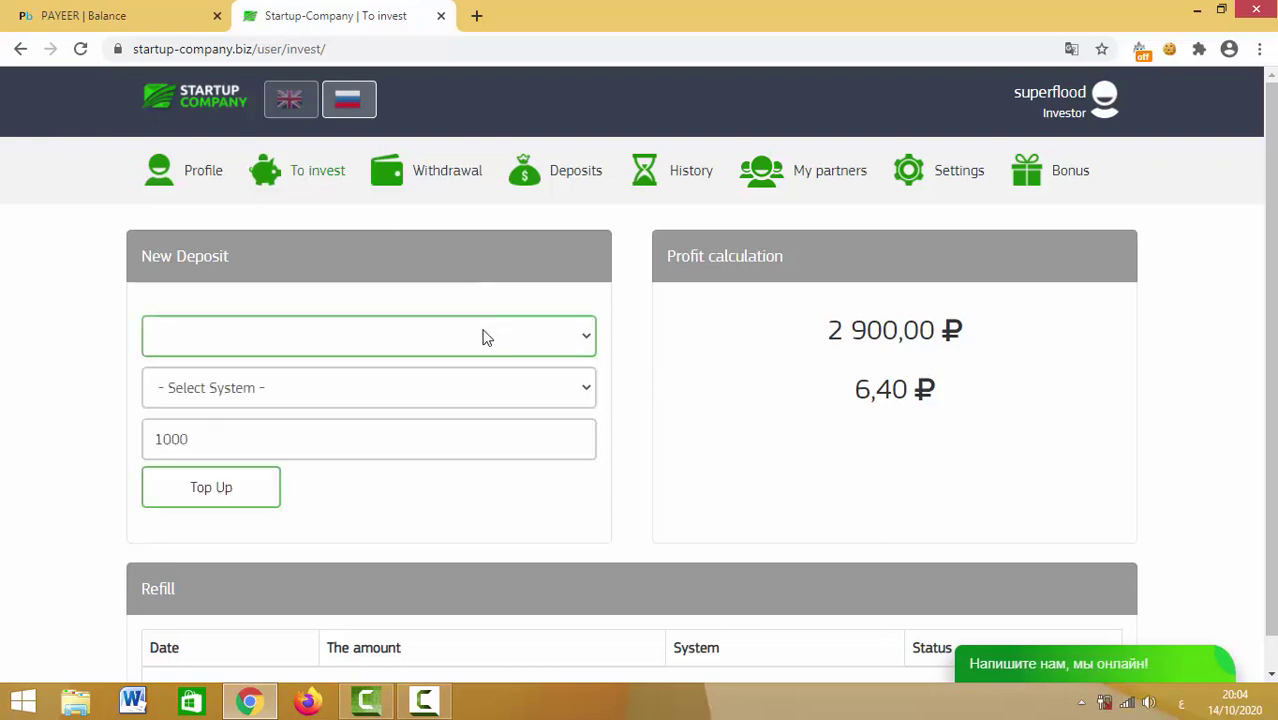
pyautogui.click(482, 393)
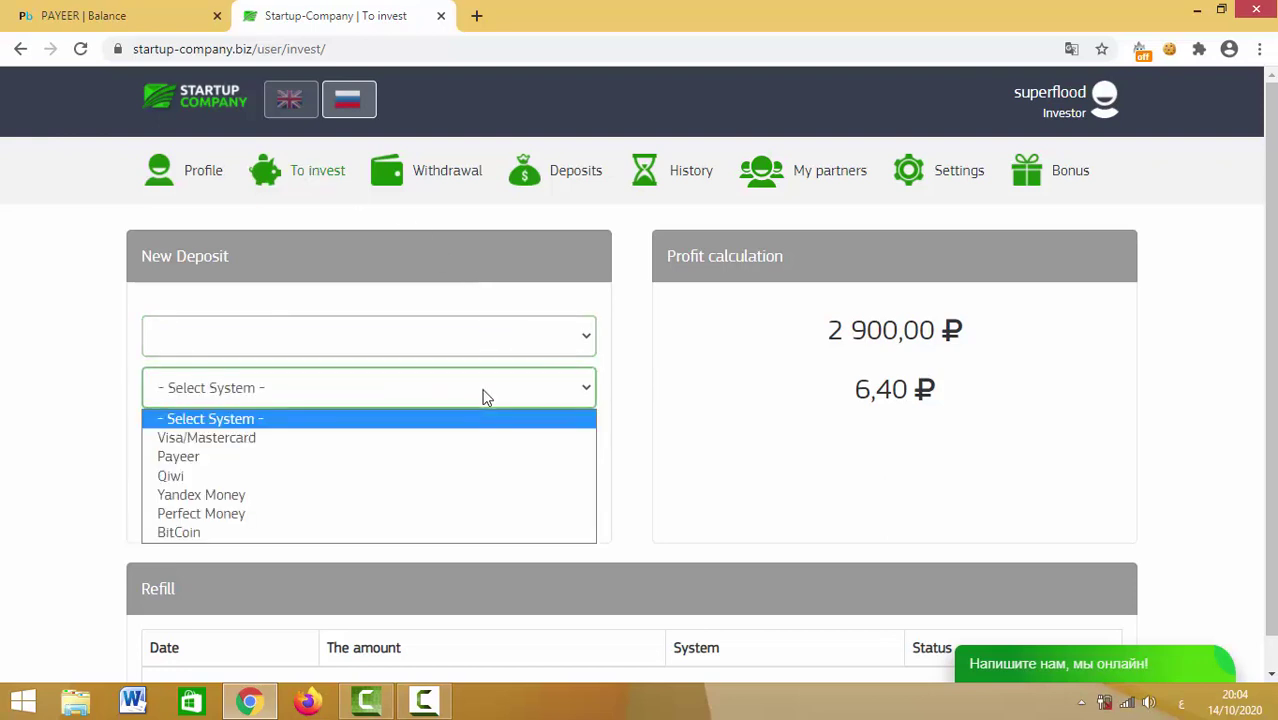
pyautogui.click(447, 458)
pyautogui.click(455, 334)
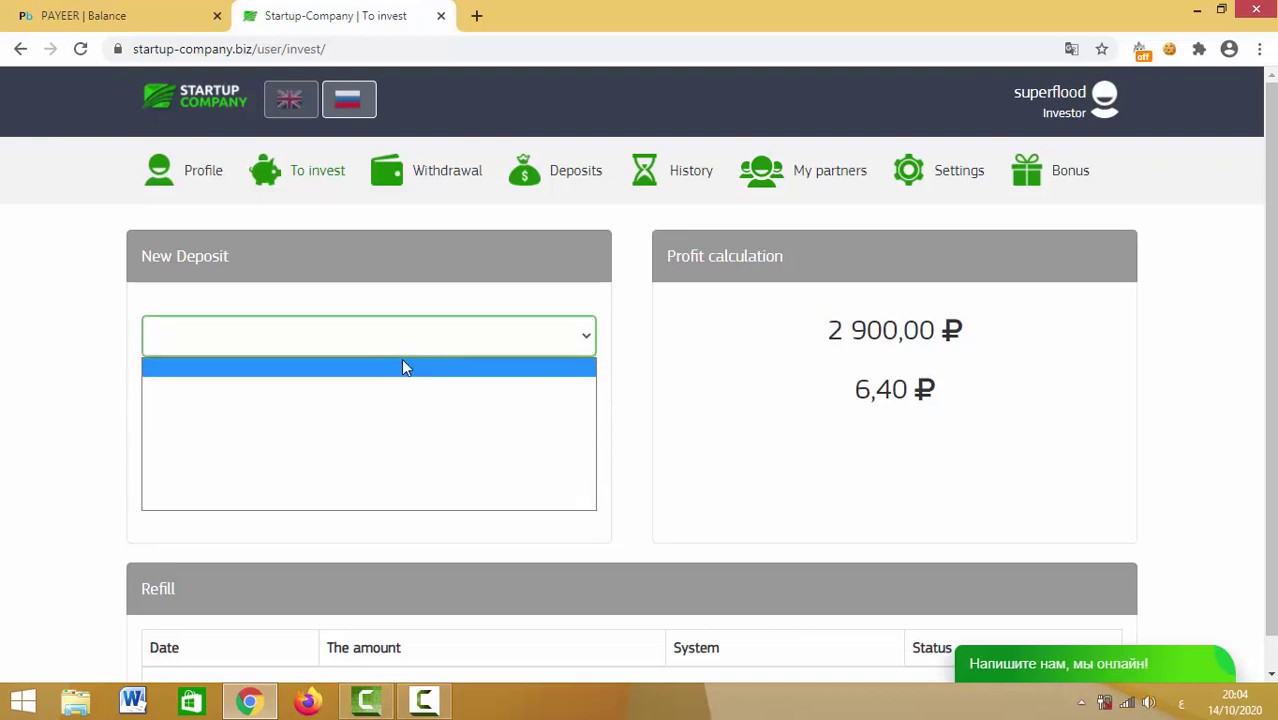
pyautogui.click(115, 393)
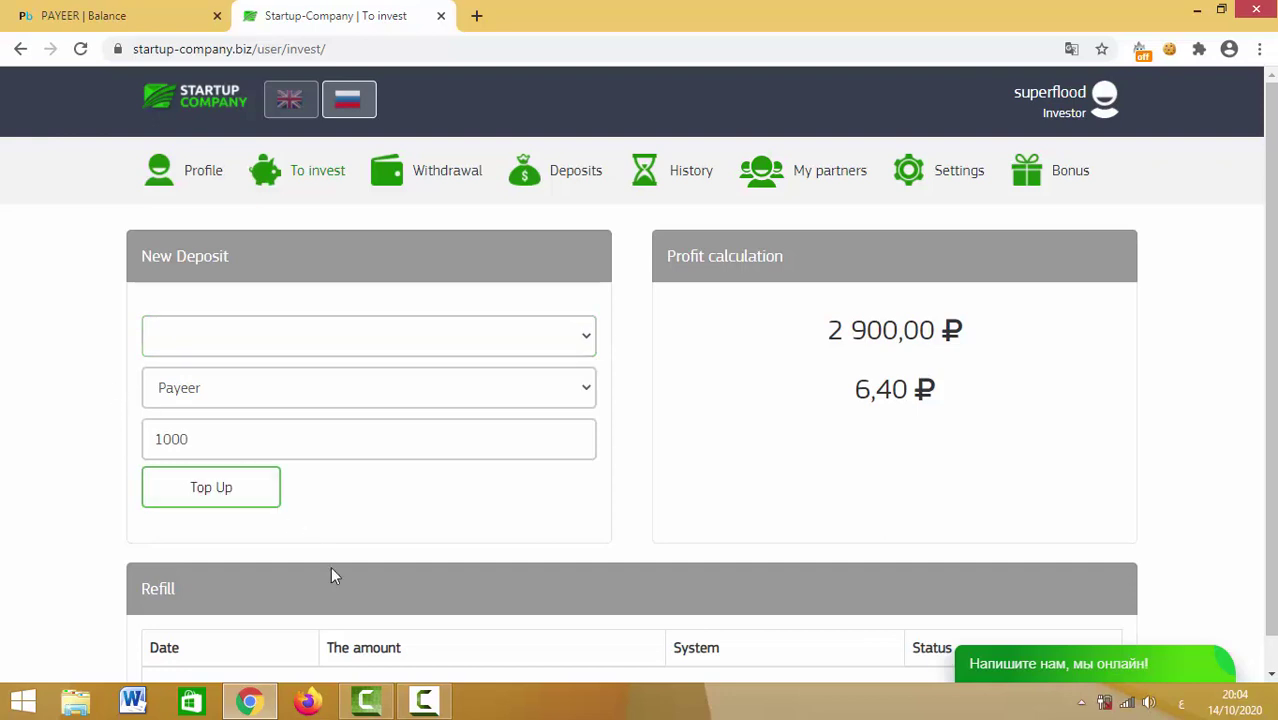
pyautogui.click(424, 700)
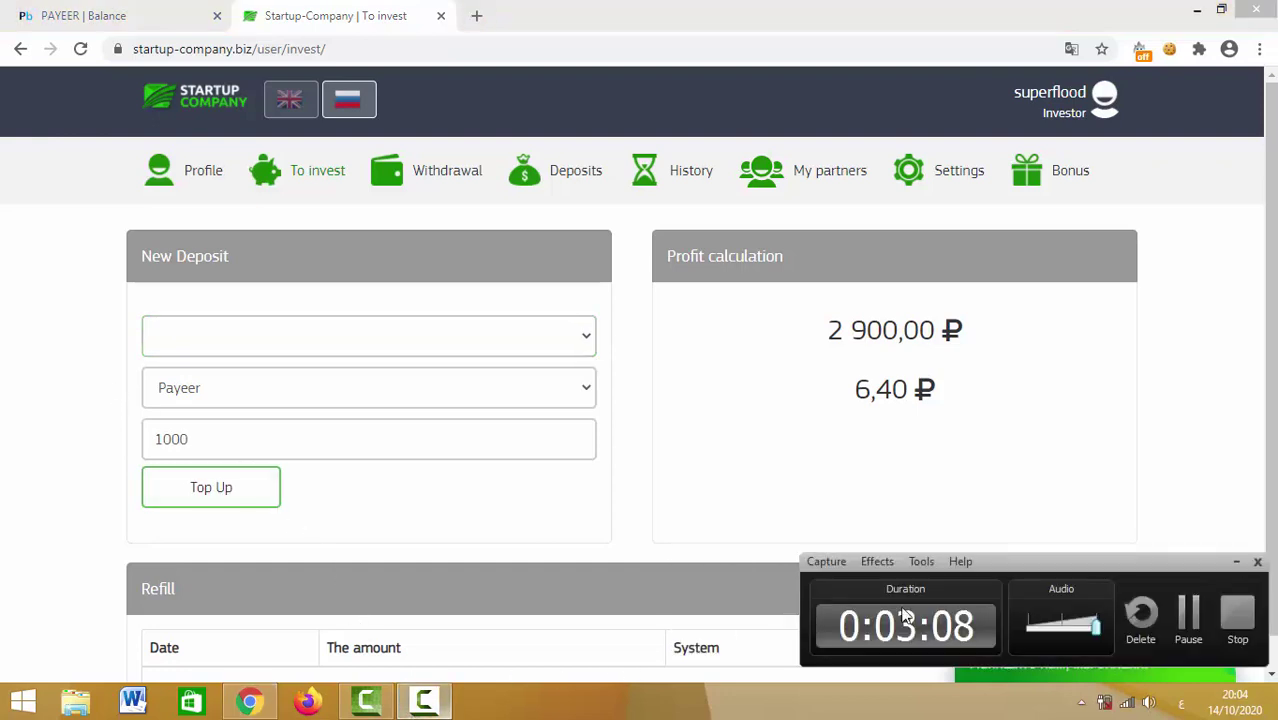
pyautogui.click(1188, 612)
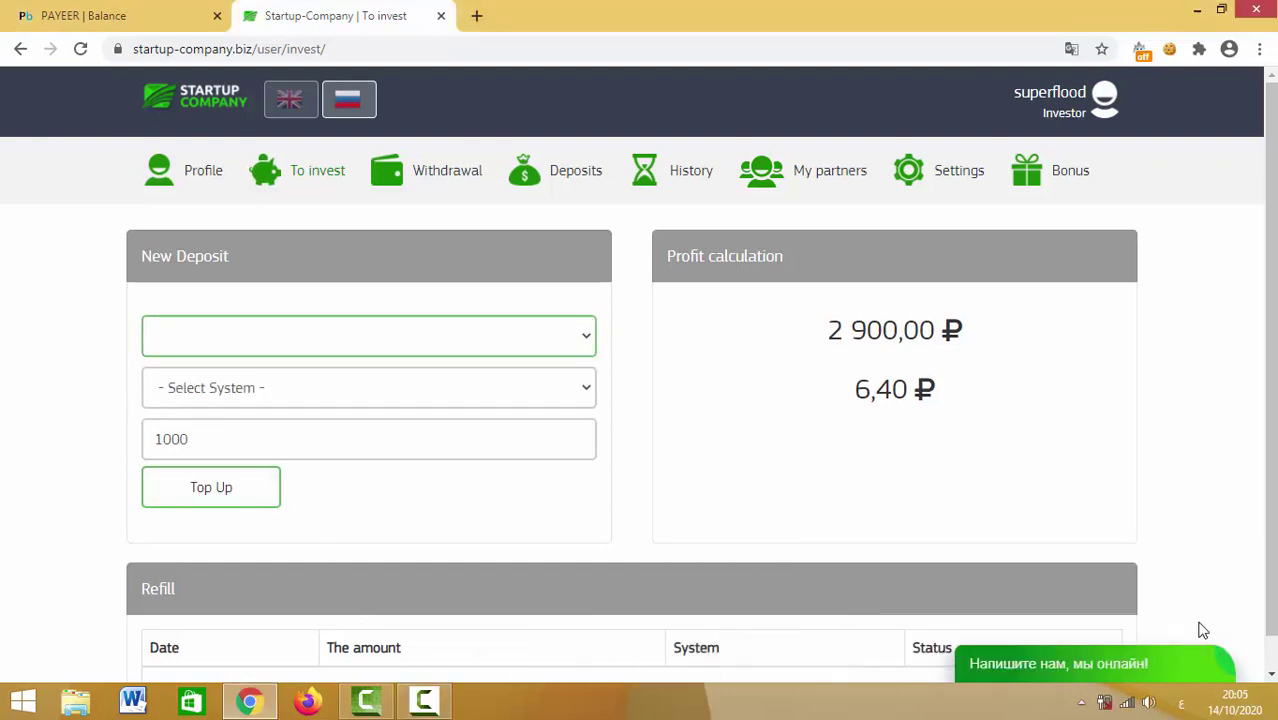
# Set the new deposit's amount to 100 and check the options in the deposit plan list.
pyautogui.click(478, 346)
pyautogui.click(478, 388)
pyautogui.click(471, 440)
pyautogui.press('BackSpace')
pyautogui.press('BackSpace')
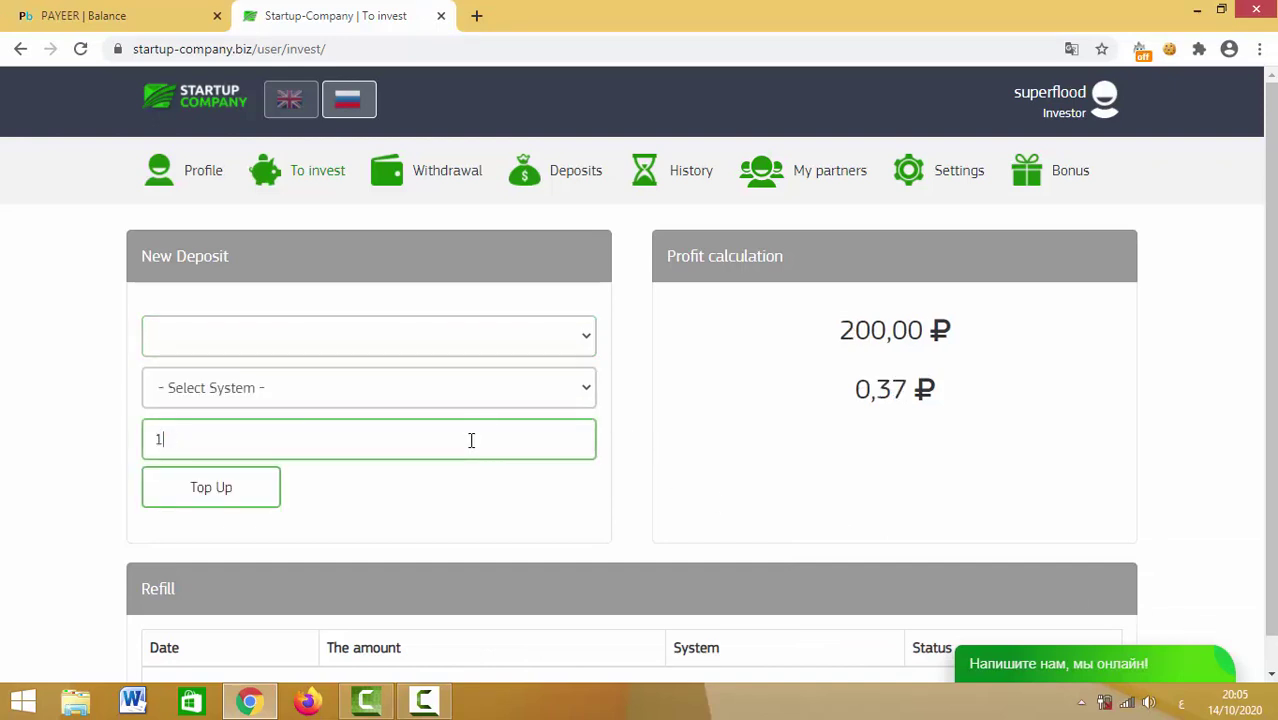
pyautogui.press('BackSpace')
pyautogui.write('1')
pyautogui.click(545, 350)
pyautogui.click(517, 420)
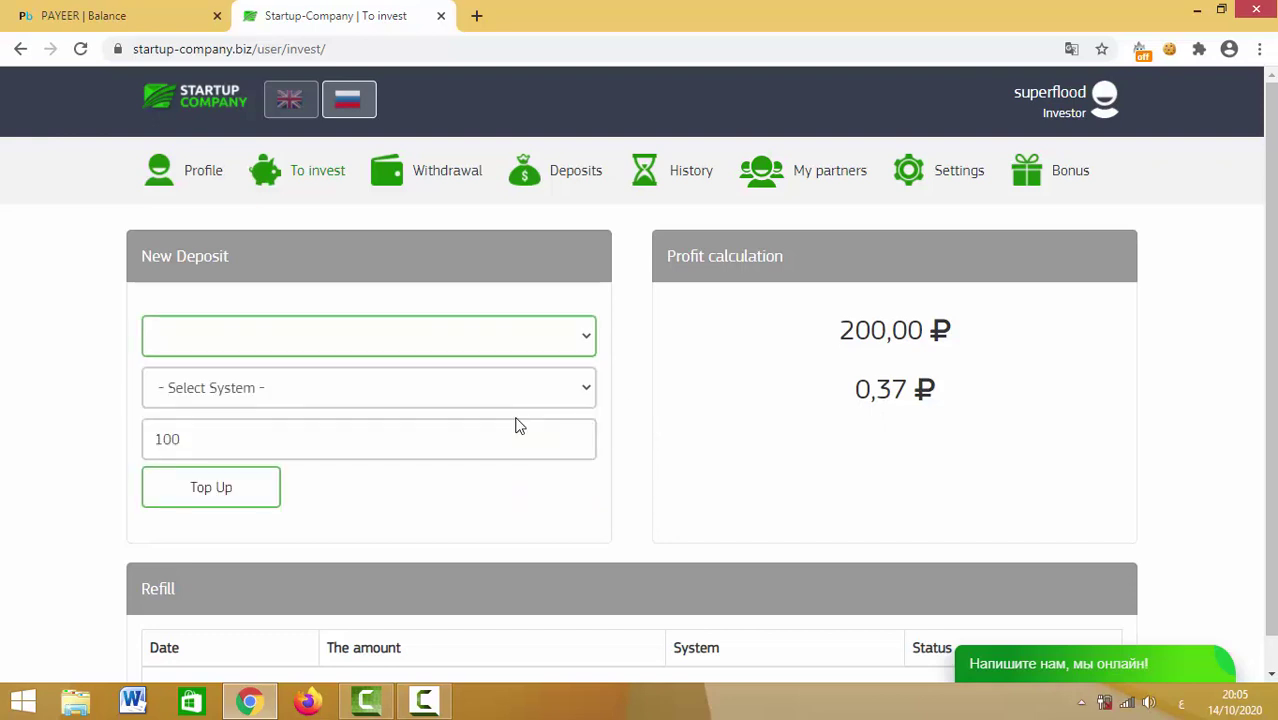
# Check the blank deposit plan list, switch the site's language to Russian and dismiss the translation pop-up.
pyautogui.click(508, 344)
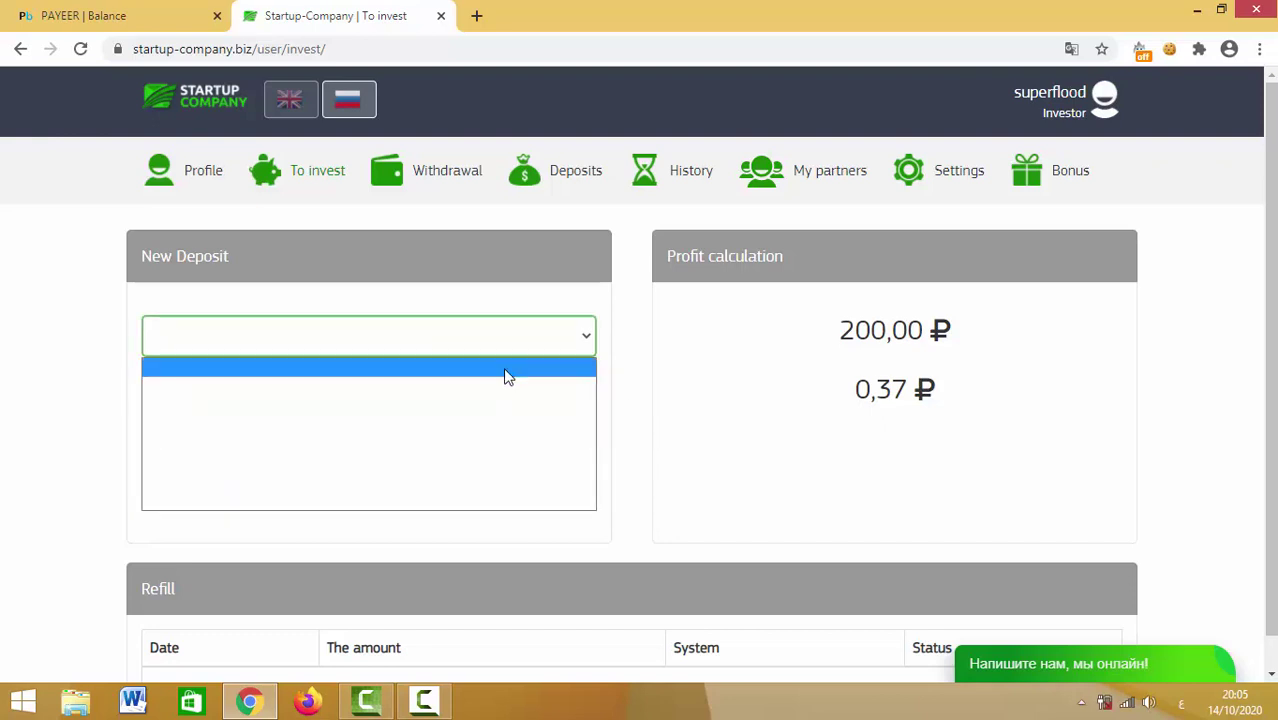
pyautogui.click(502, 368)
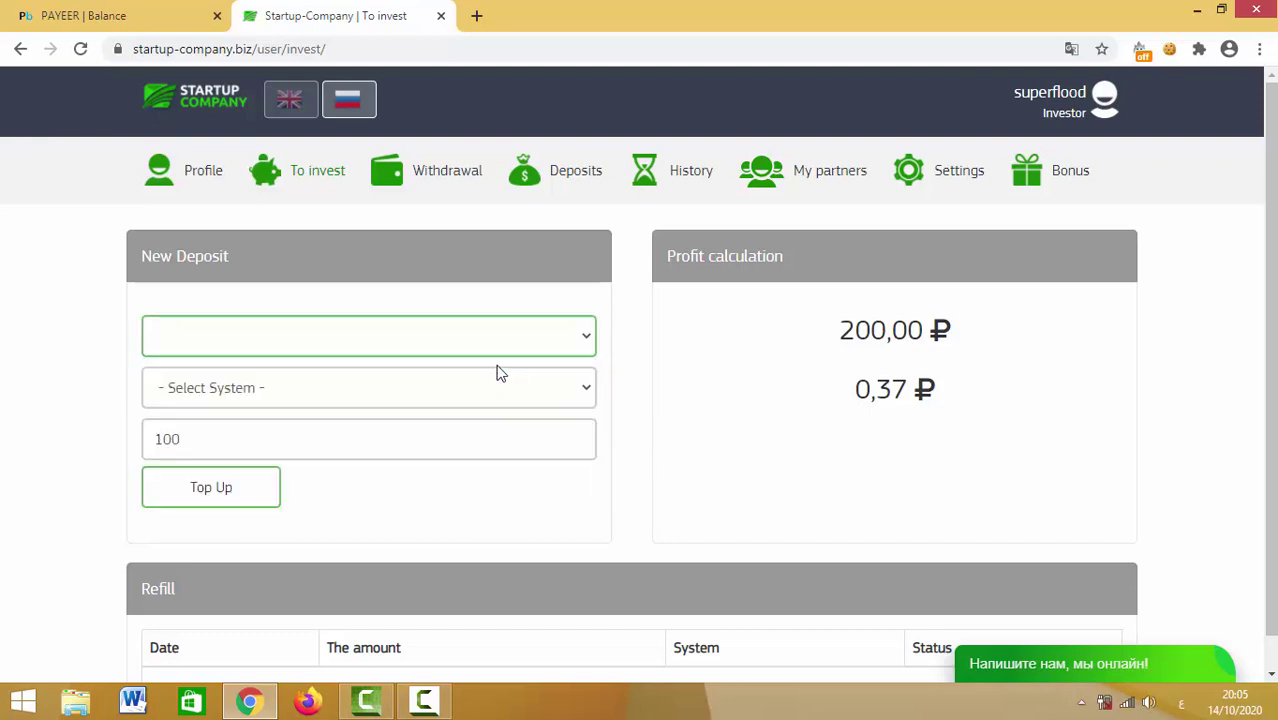
pyautogui.click(347, 114)
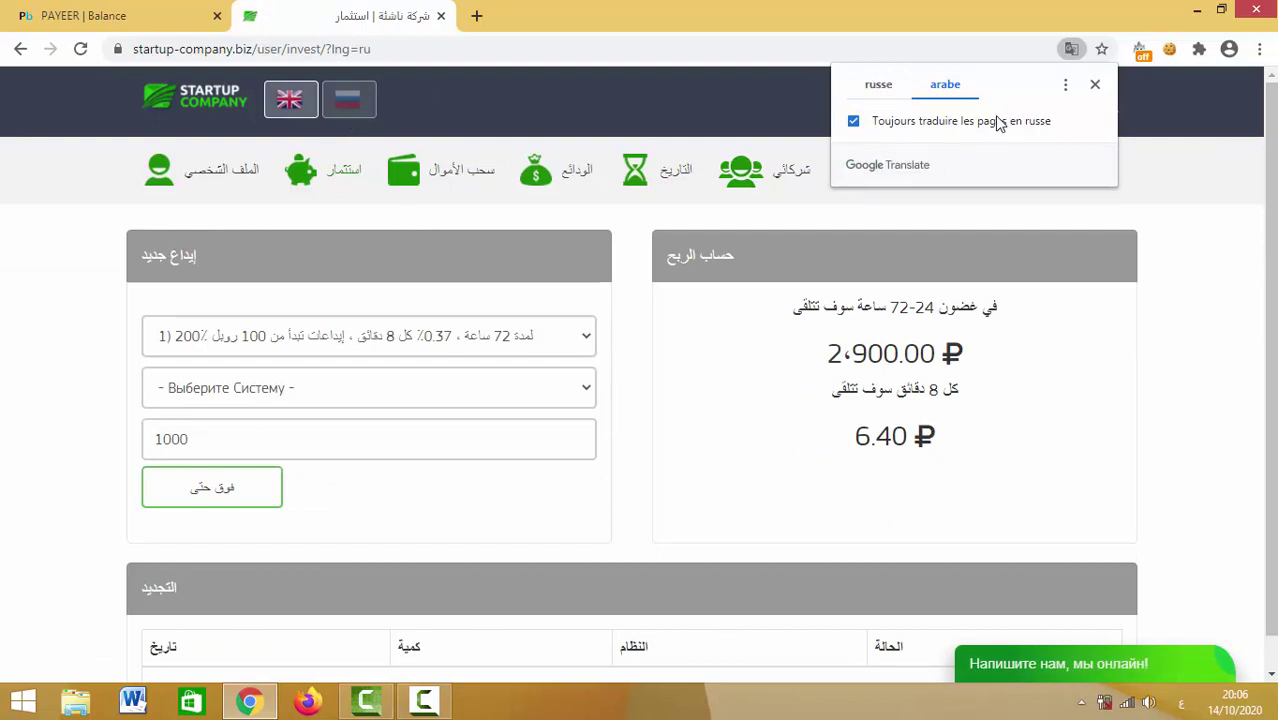
pyautogui.click(1095, 84)
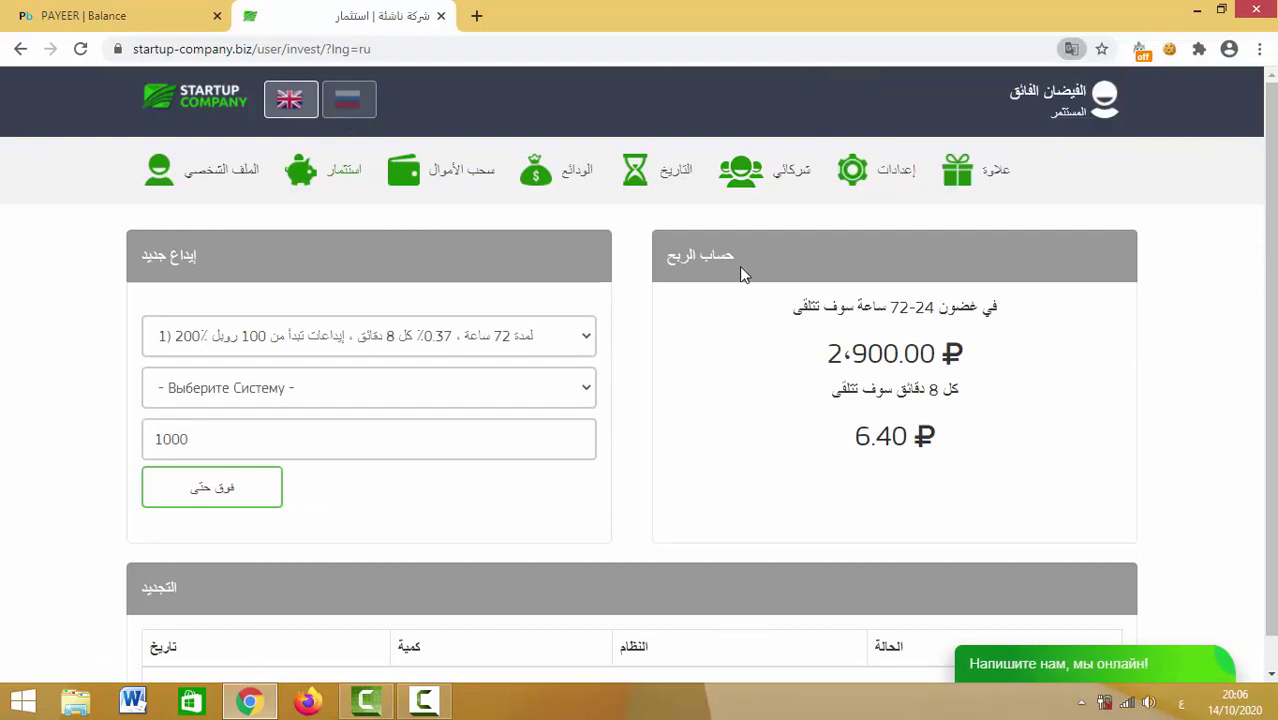
# Choose the 200% for 72 hours plan and Payeer for the new deposit, set the amount to 100 and submit it.
pyautogui.click(552, 345)
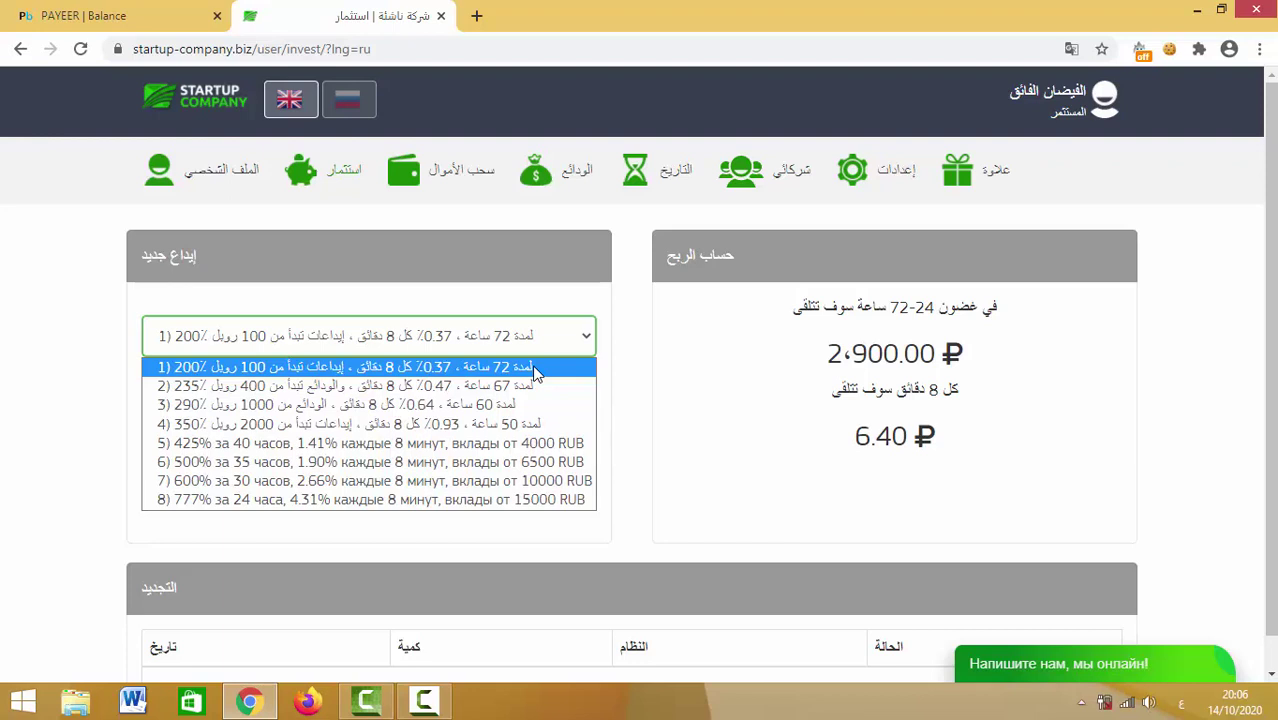
pyautogui.click(536, 372)
pyautogui.click(529, 400)
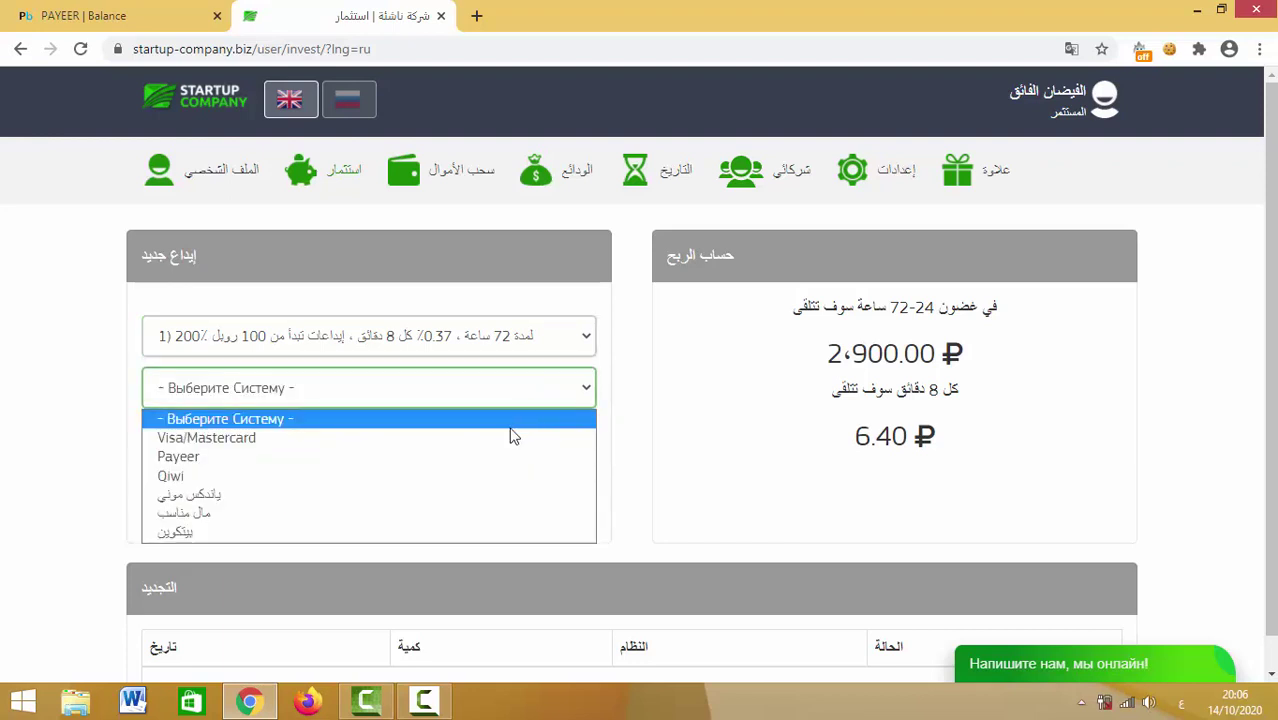
pyautogui.click(491, 457)
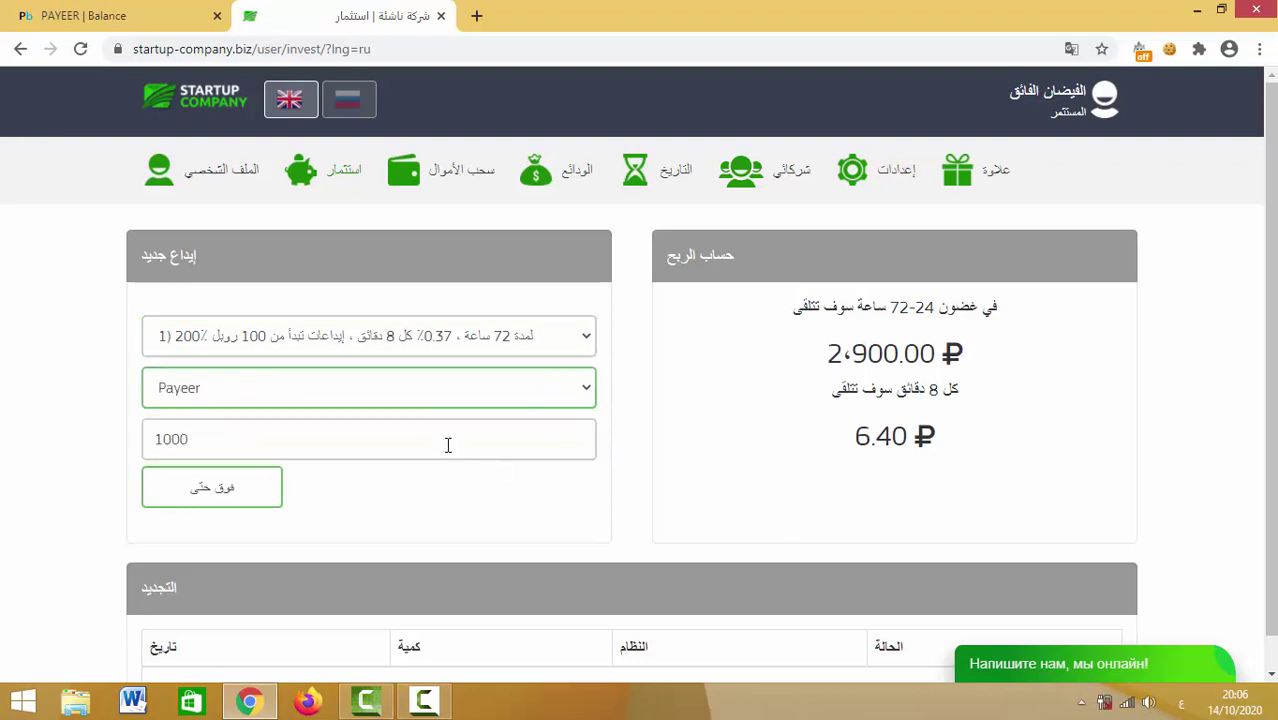
pyautogui.click(448, 445)
pyautogui.press('BackSpace')
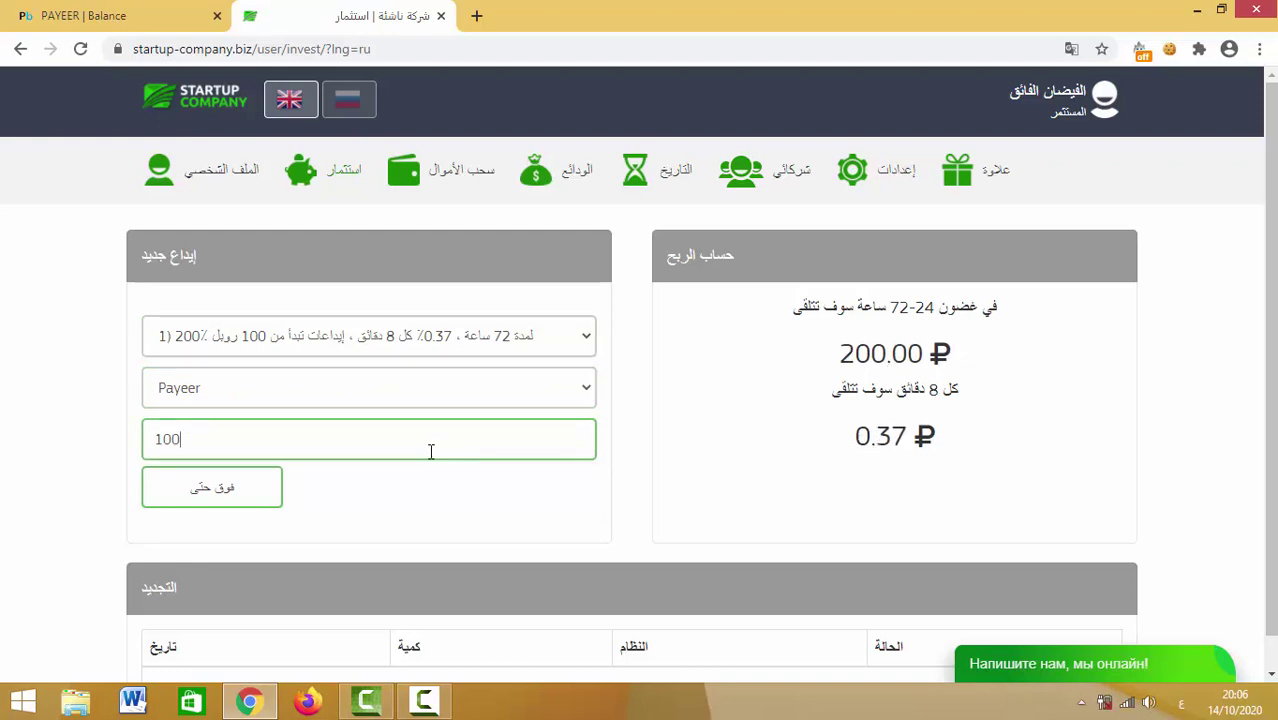
pyautogui.click(217, 512)
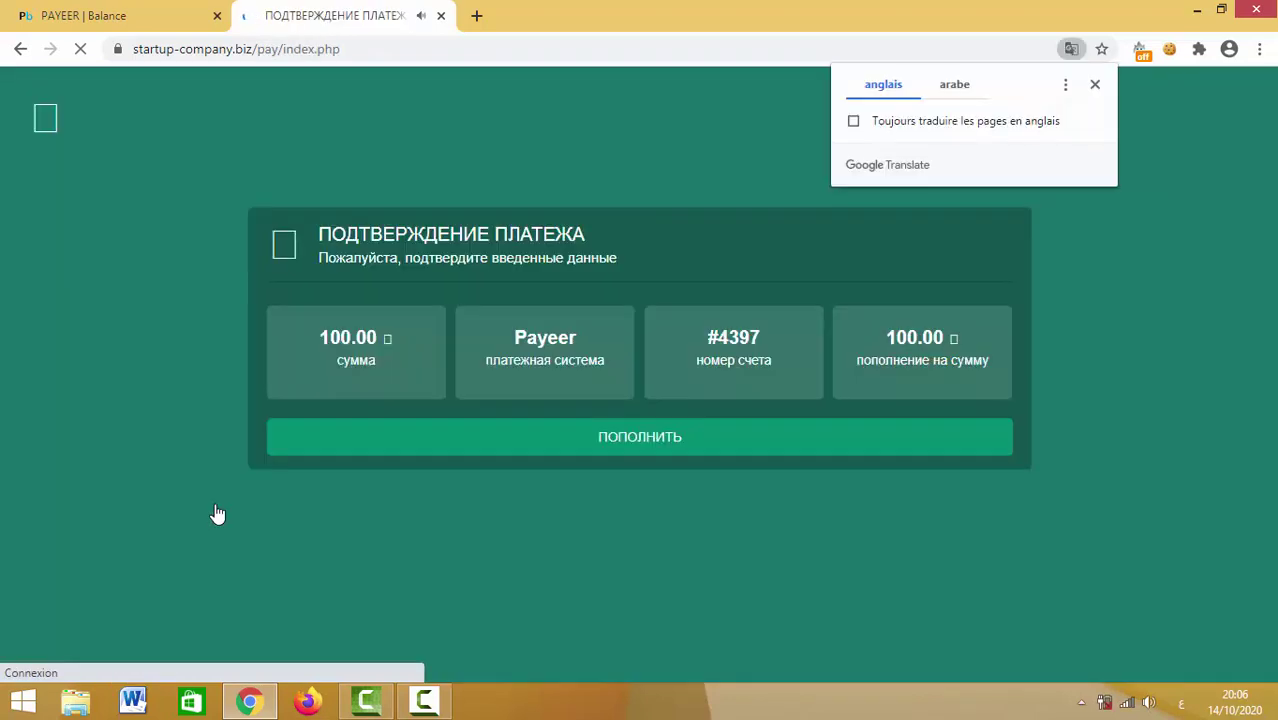
# Confirm the 100.00 RUB Payeer payment to startup-company.biz from the RUB account and check the site's refill table.
pyautogui.click(280, 250)
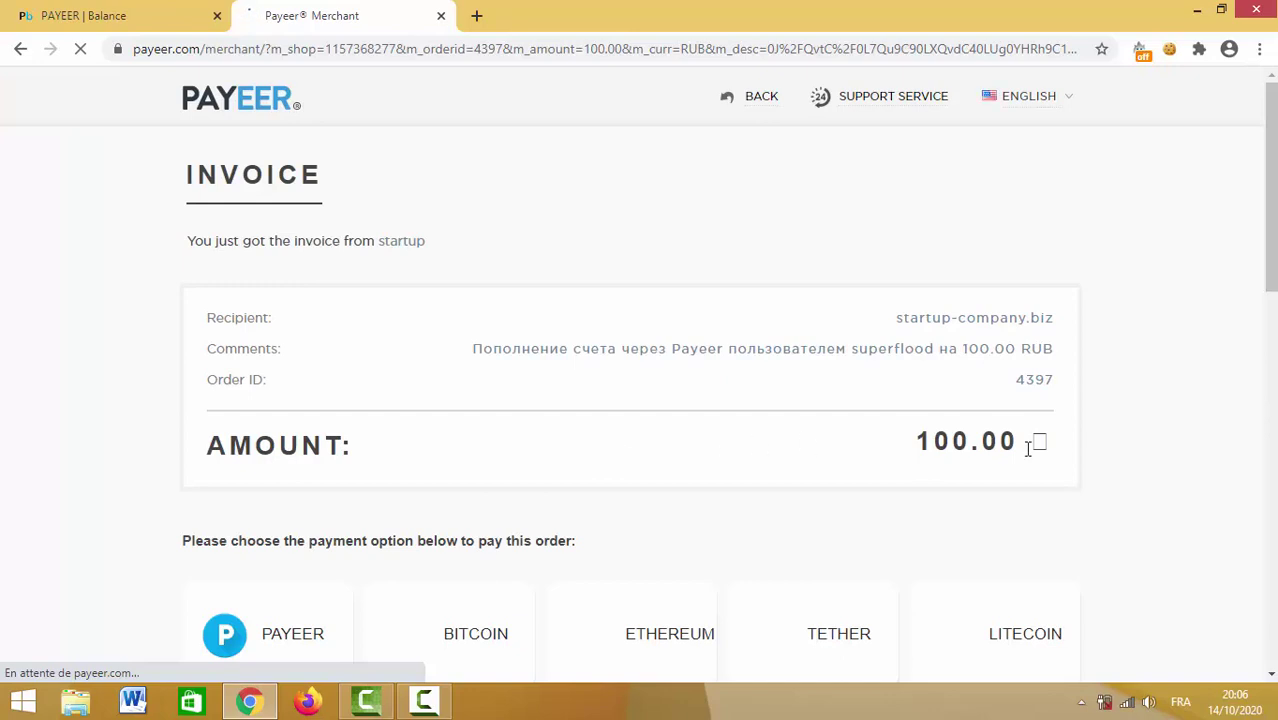
pyautogui.moveTo(1272, 265); pyautogui.dragTo(1272, 328)
pyautogui.moveTo(314, 466)
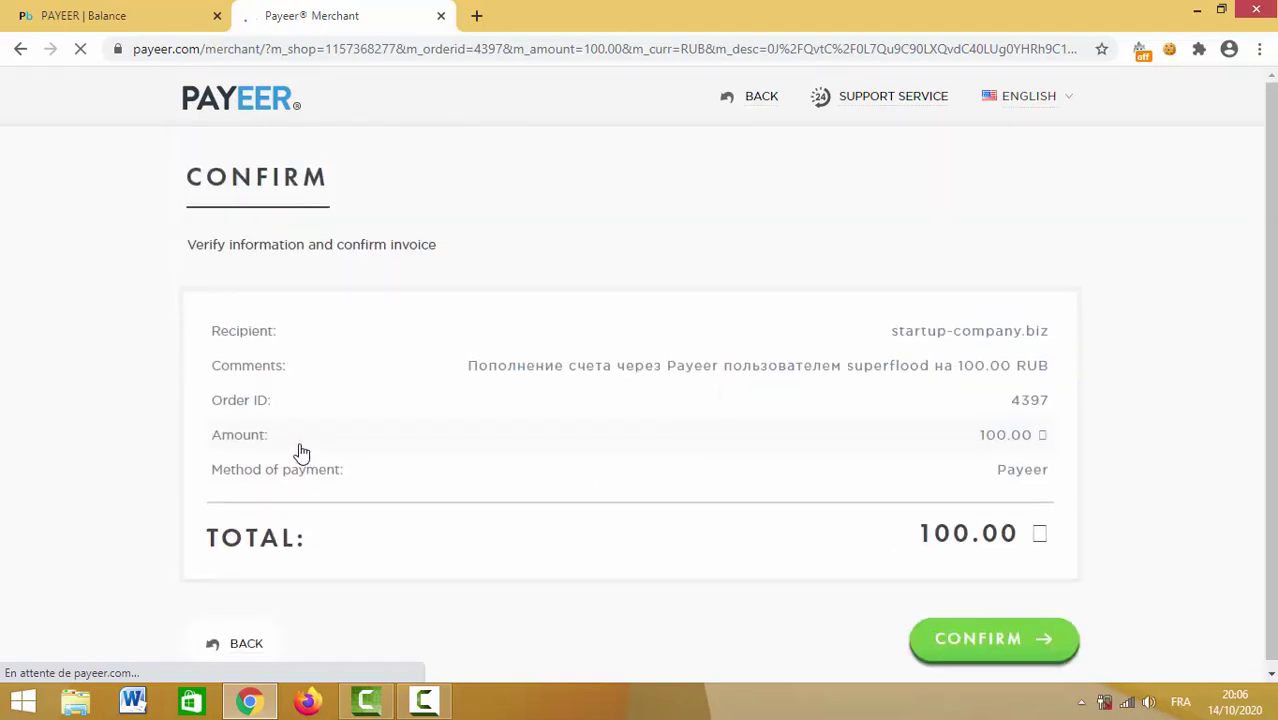
pyautogui.click(1018, 651)
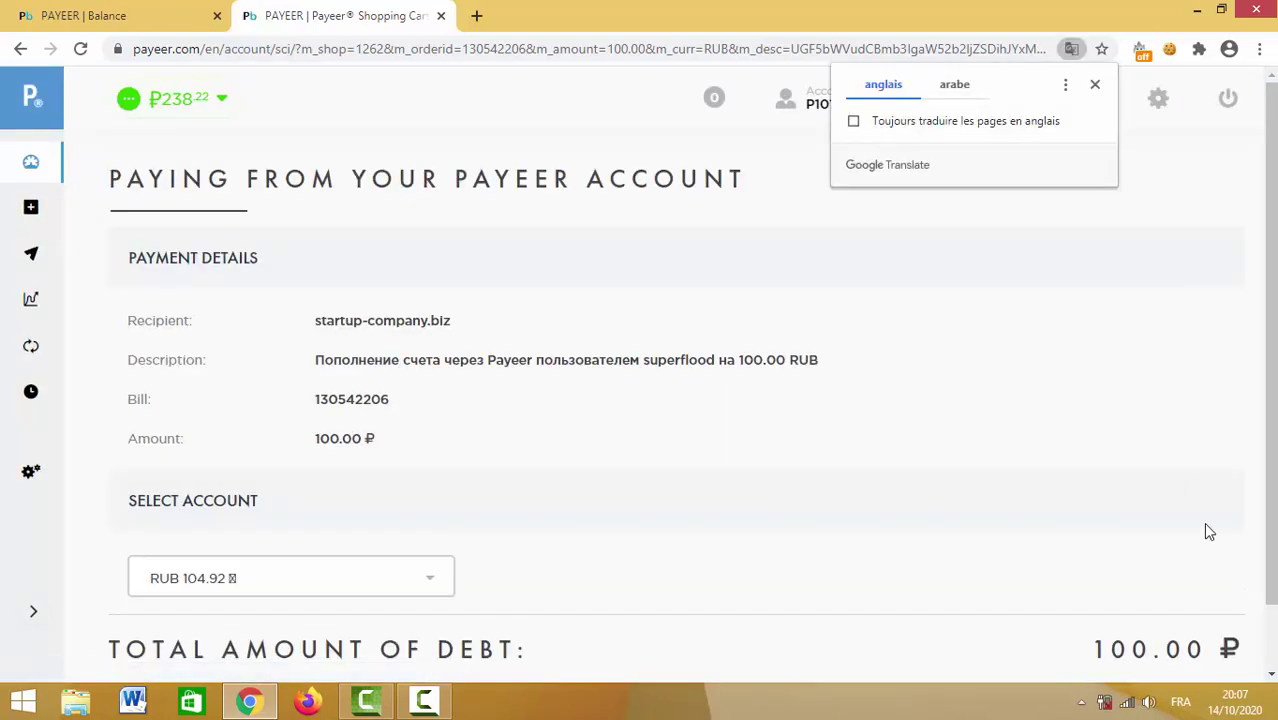
pyautogui.scroll(-1, 660, 400)
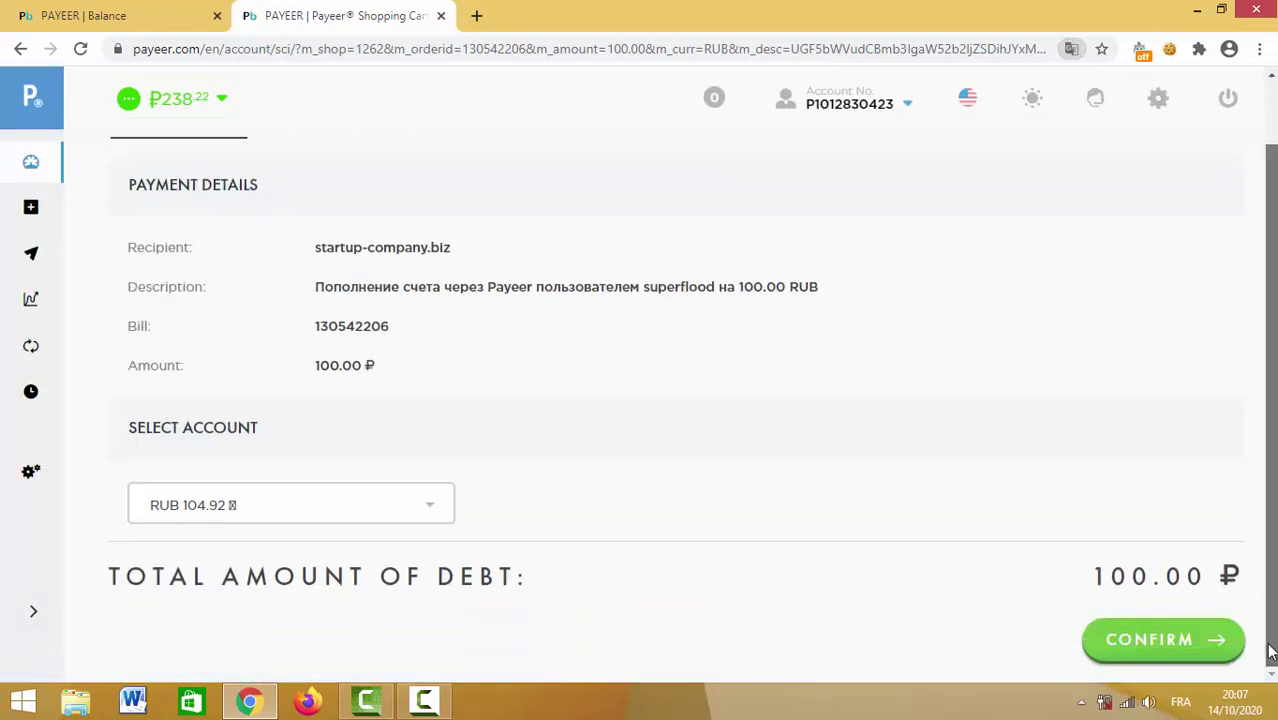
pyautogui.click(1197, 642)
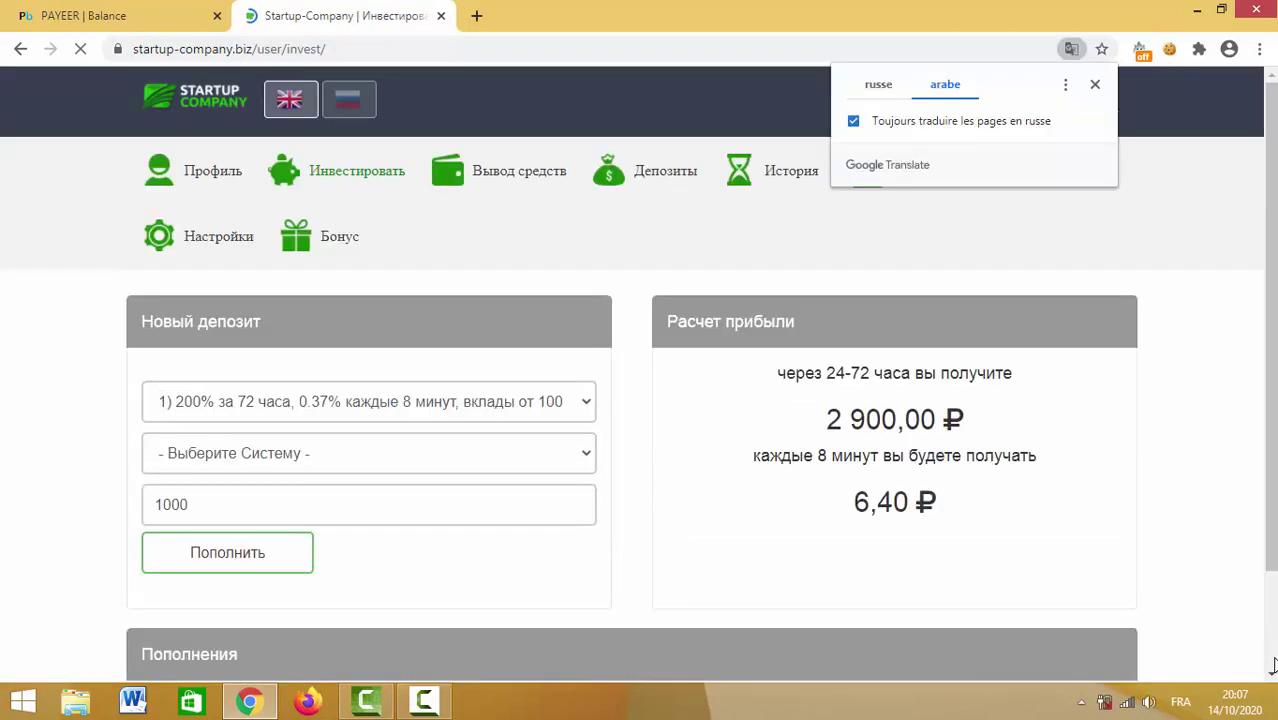
pyautogui.scroll(-1, 640, 400)
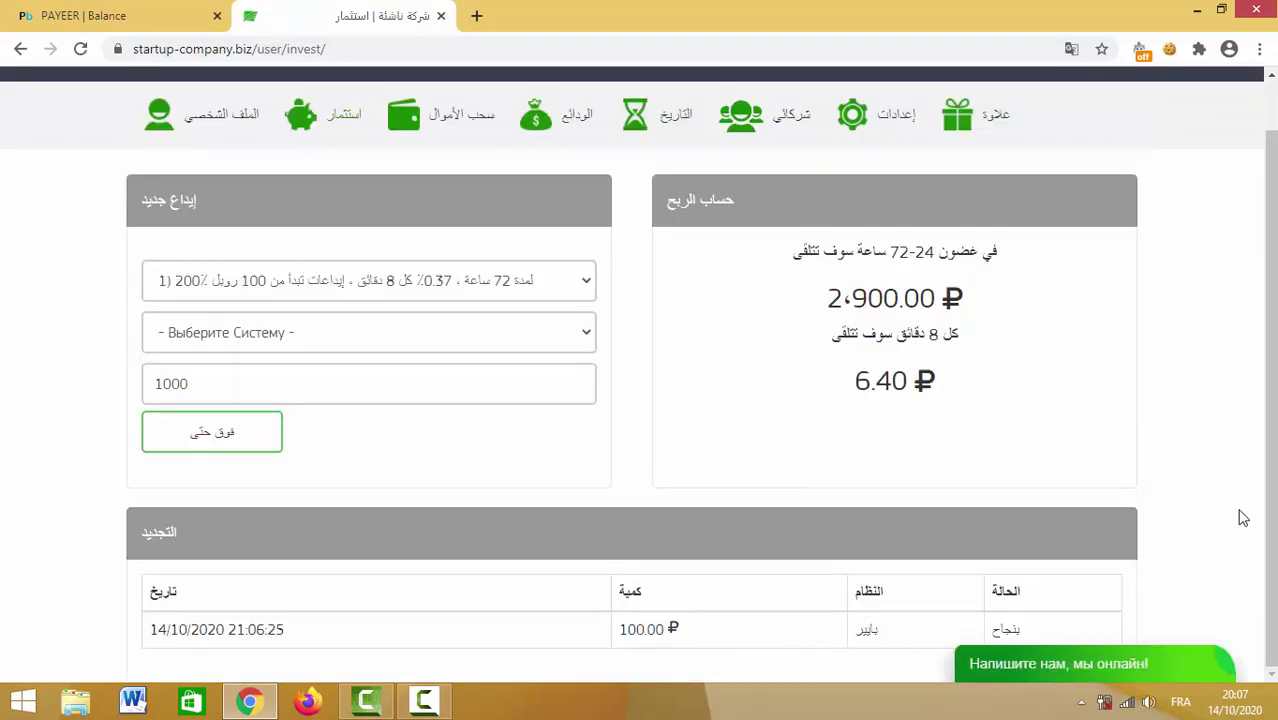
pyautogui.scroll(1, 670, 307)
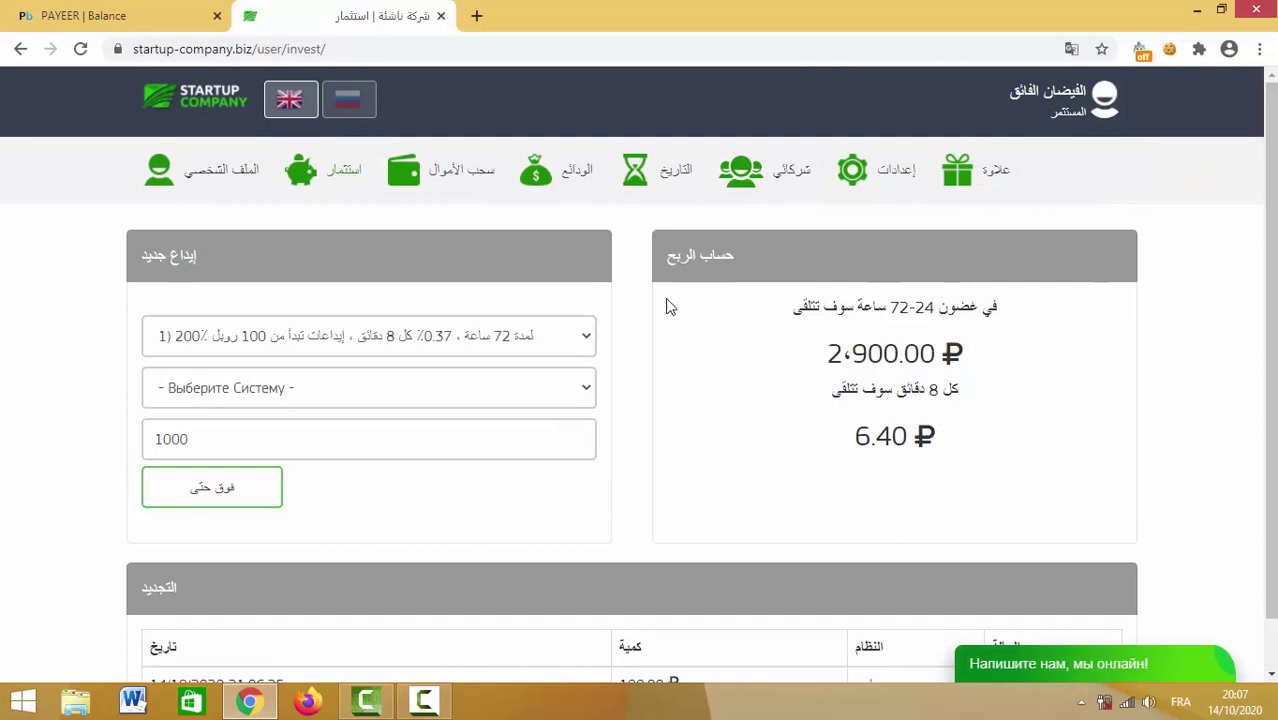
# Open the withdrawal page, select the saved Payeer wallet and examine the amount field and payments table.
pyautogui.click(407, 185)
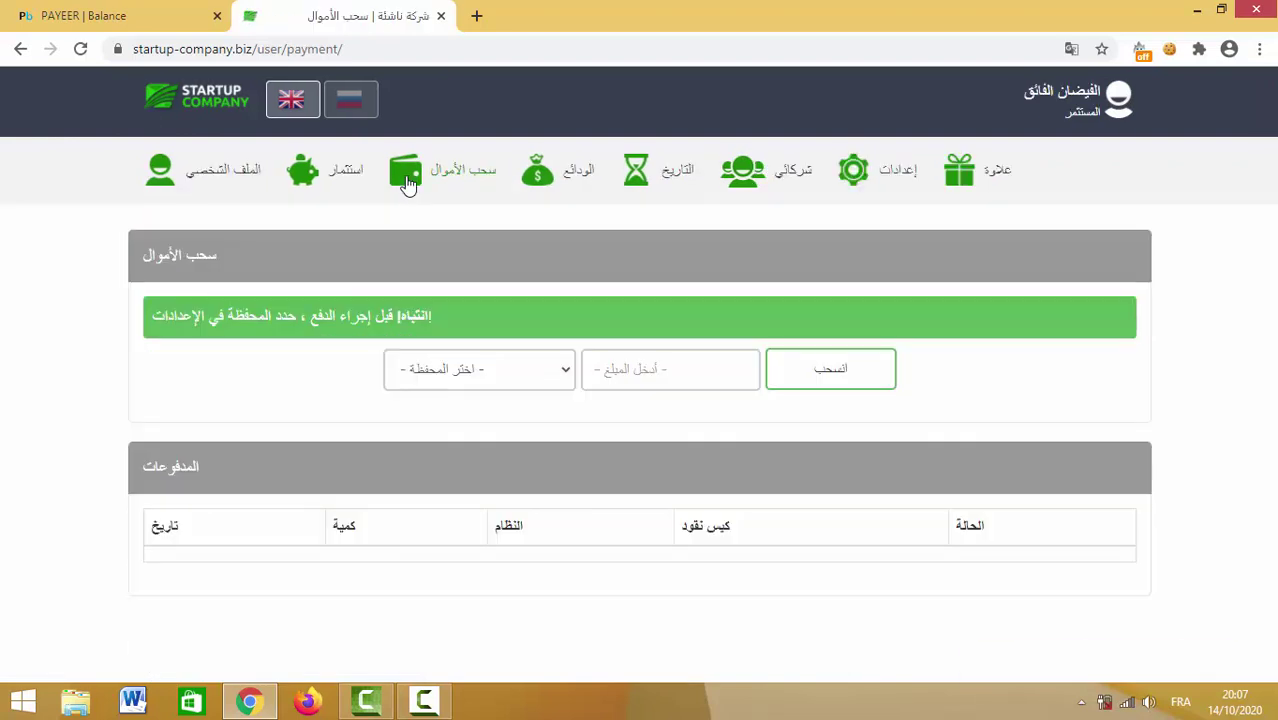
pyautogui.click(489, 377)
pyautogui.click(500, 427)
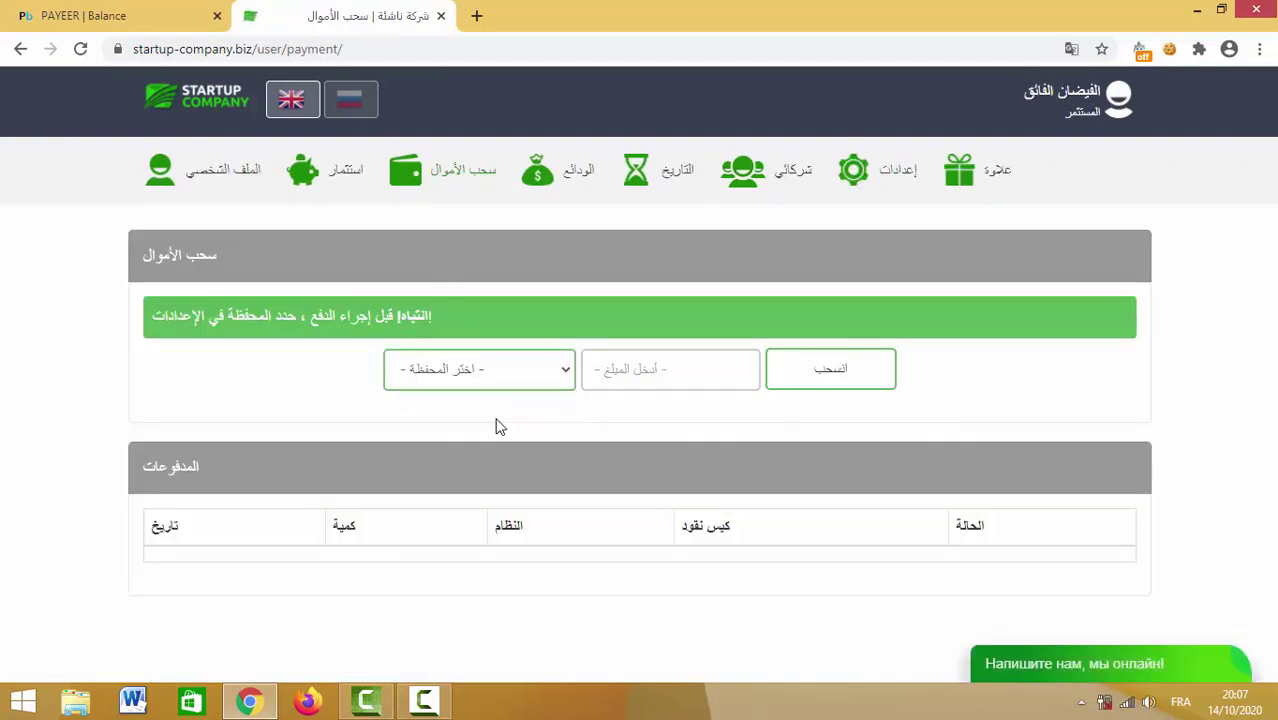
pyautogui.click(633, 380)
pyautogui.click(850, 433)
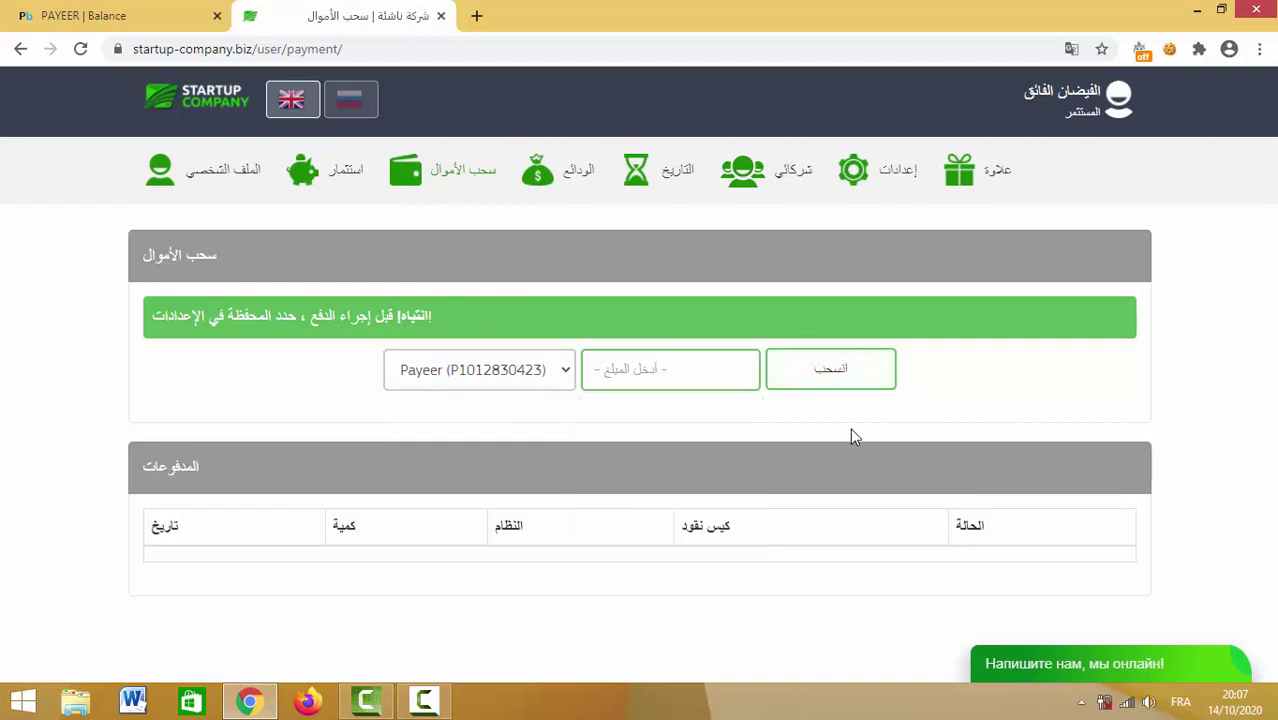
# Review the deposits page with its start and end dates and the operations history page.
pyautogui.click(553, 183)
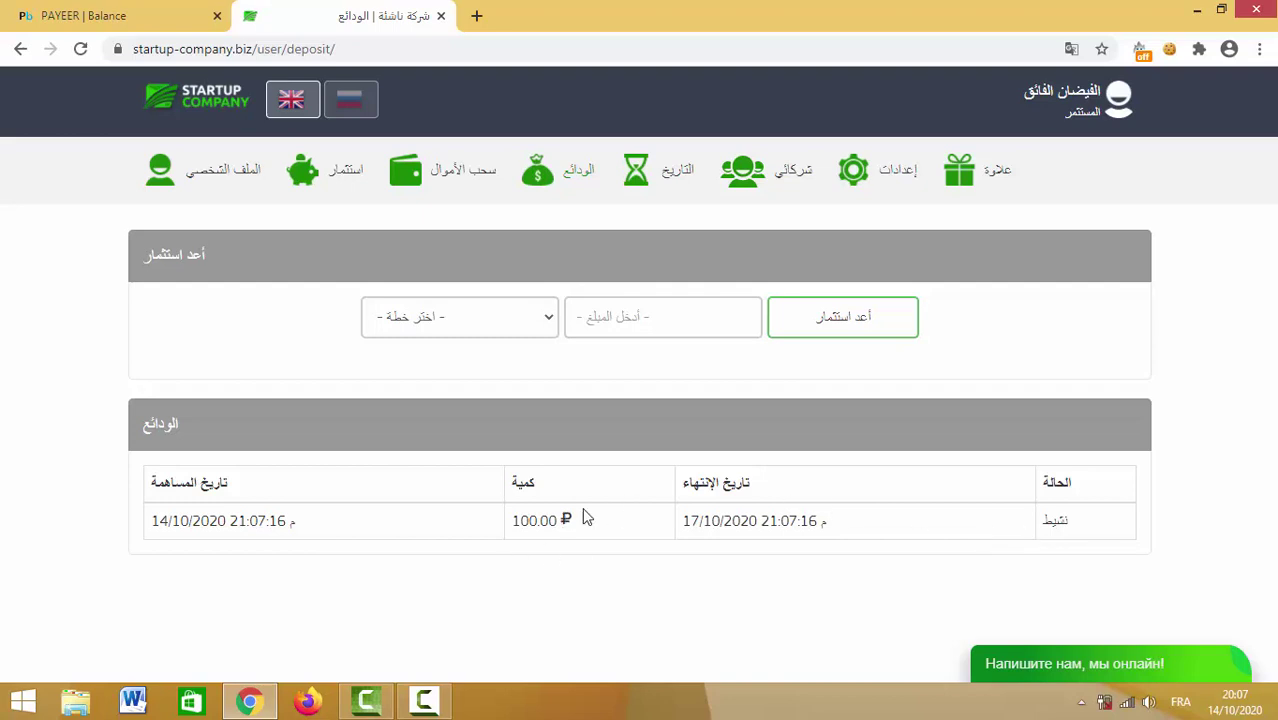
pyautogui.click(637, 188)
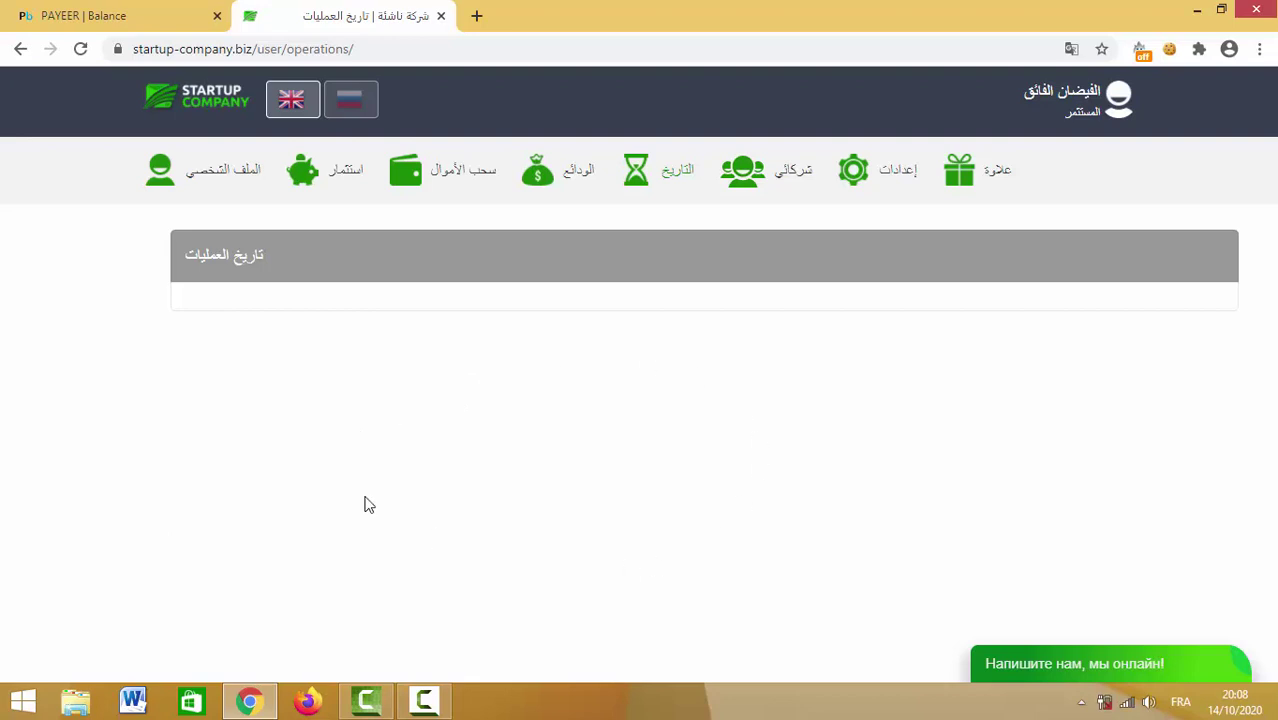
# Open the partners page and copy the account's referral link.
pyautogui.click(777, 175)
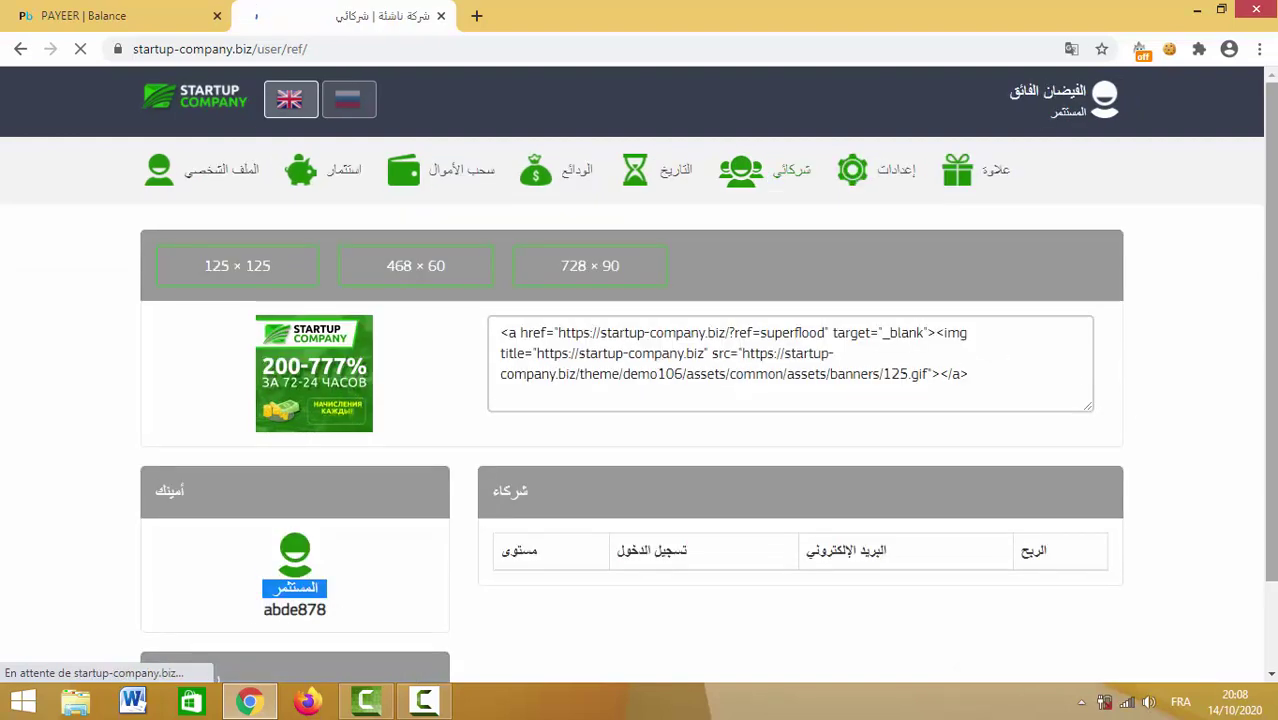
pyautogui.scroll(-1, 537, 482)
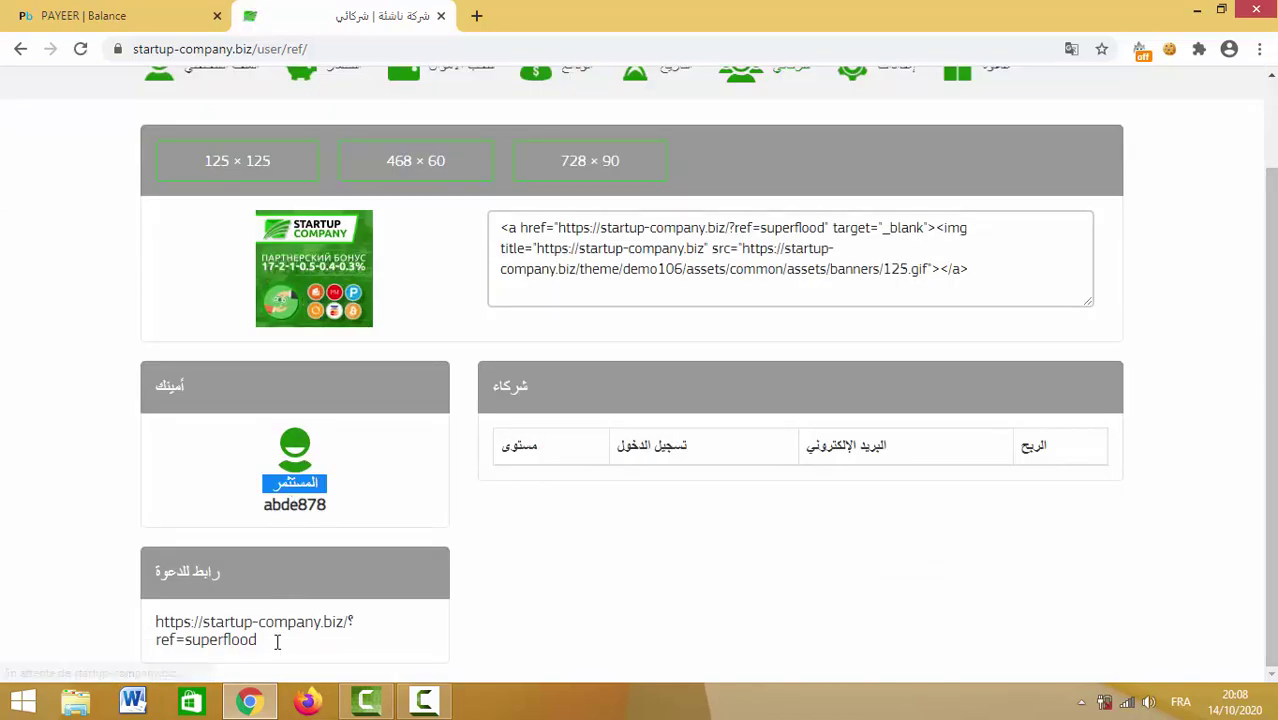
pyautogui.moveTo(256, 640); pyautogui.dragTo(158, 622)
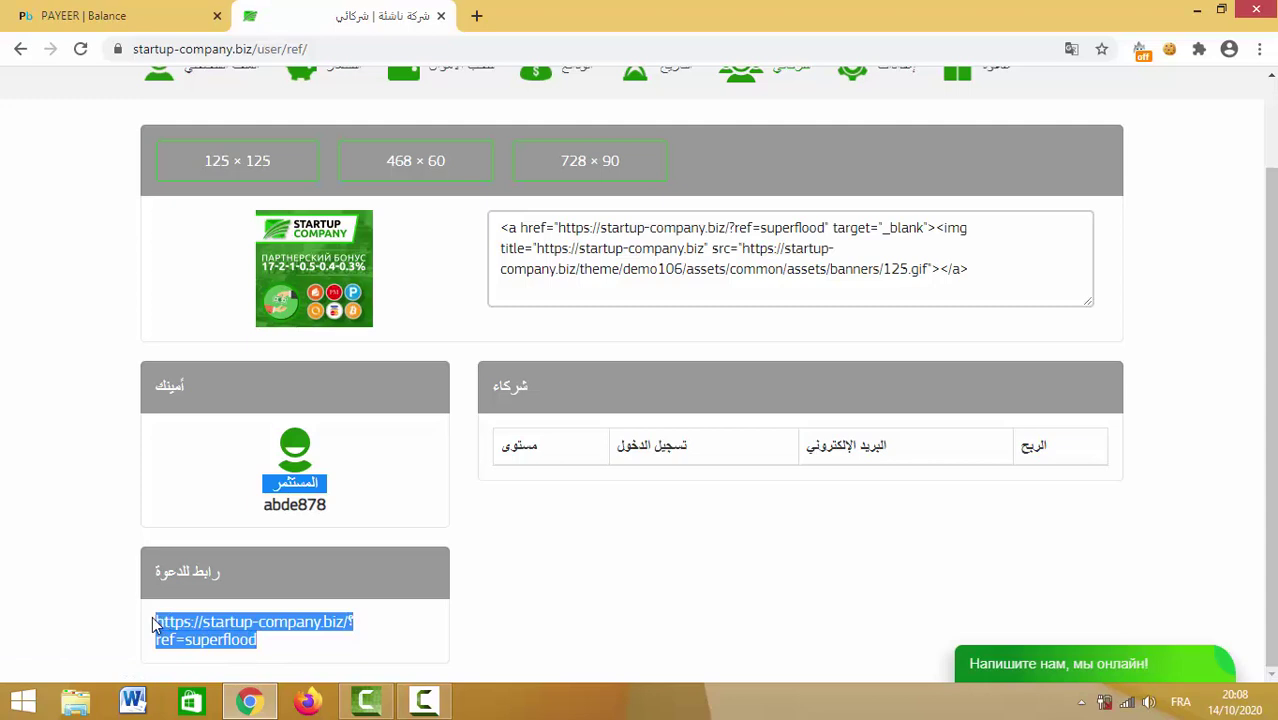
pyautogui.rightClick(188, 622)
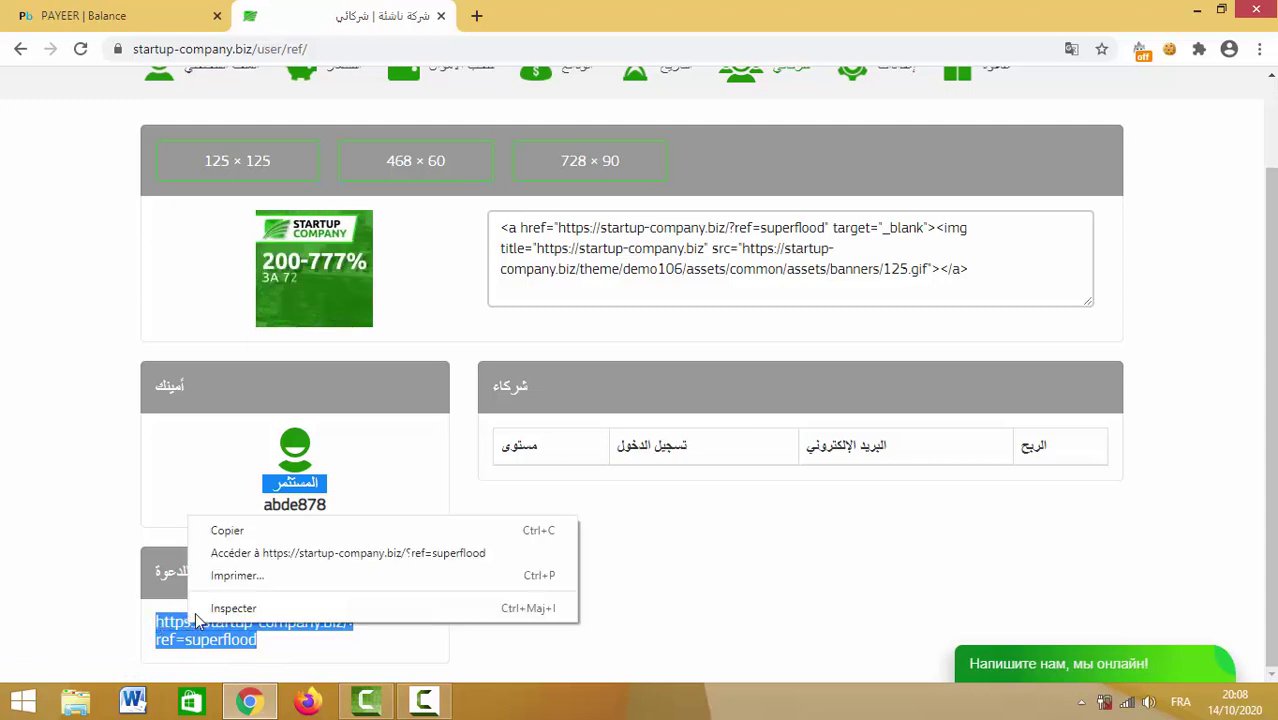
pyautogui.click(240, 528)
pyautogui.scroll(1, 1101, 447)
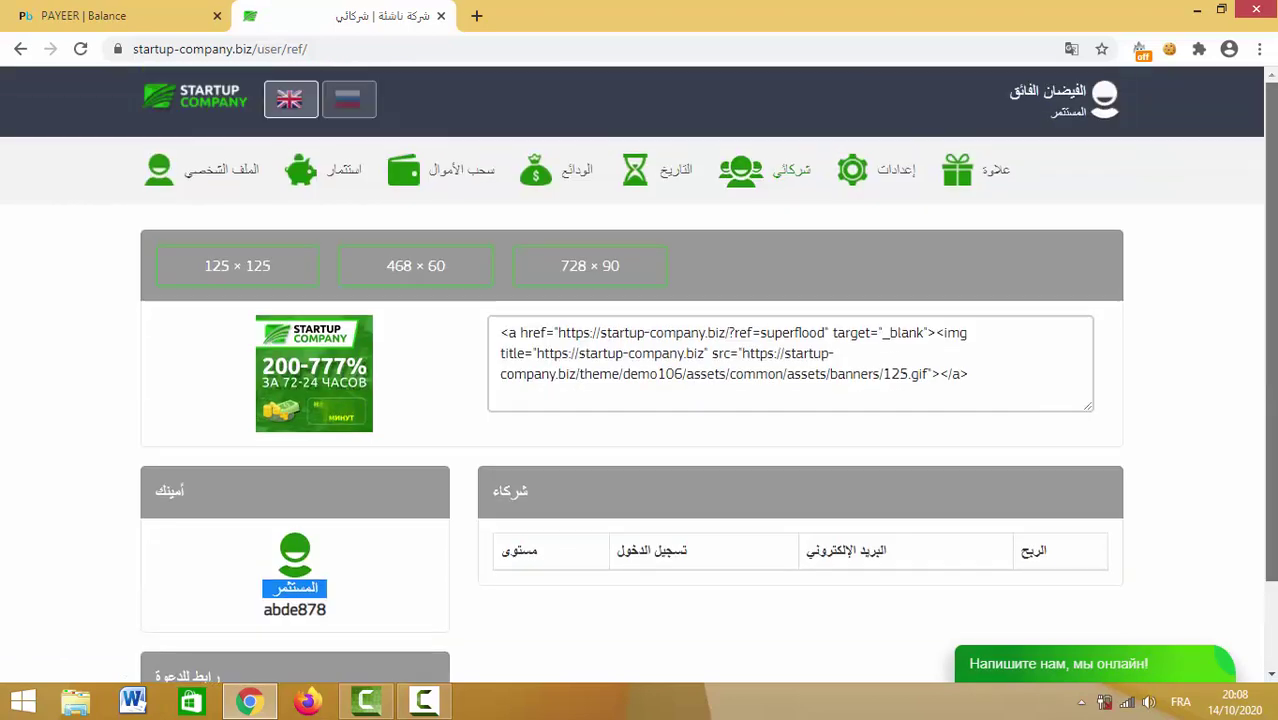
# Review the wallet settings and the bonus page's video reward information, and return to the site's home page.
pyautogui.click(856, 186)
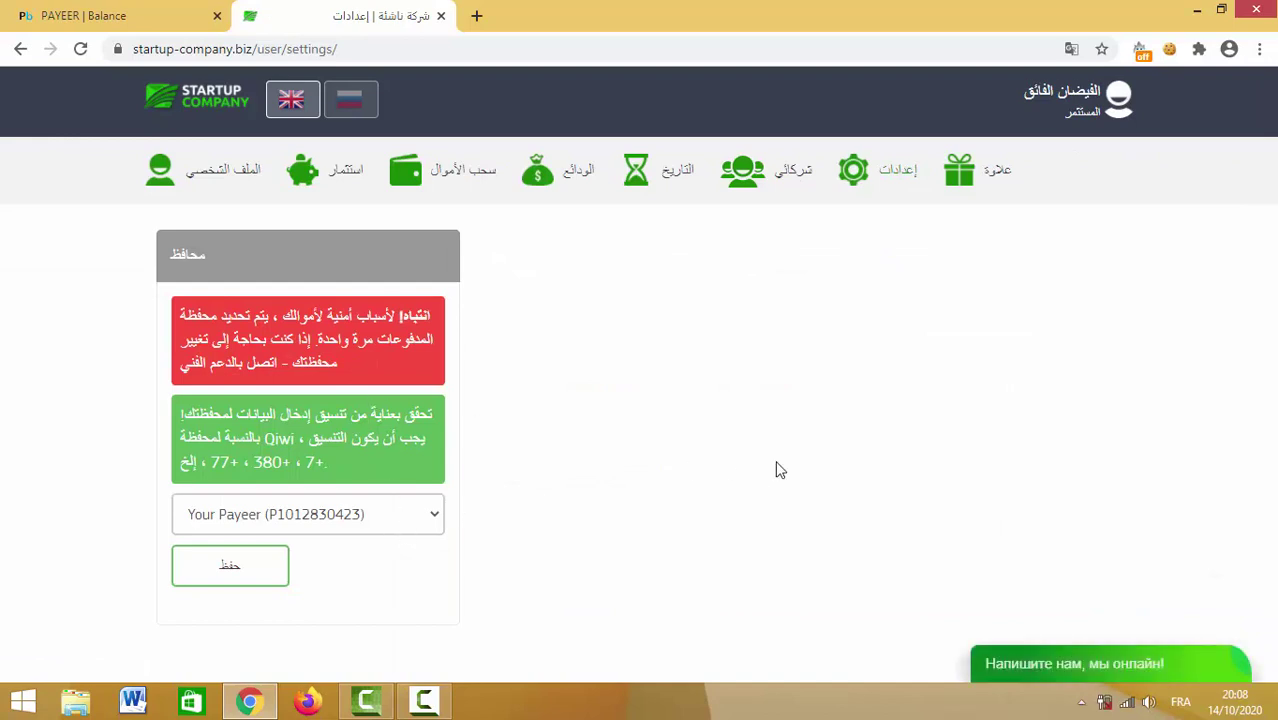
pyautogui.click(985, 184)
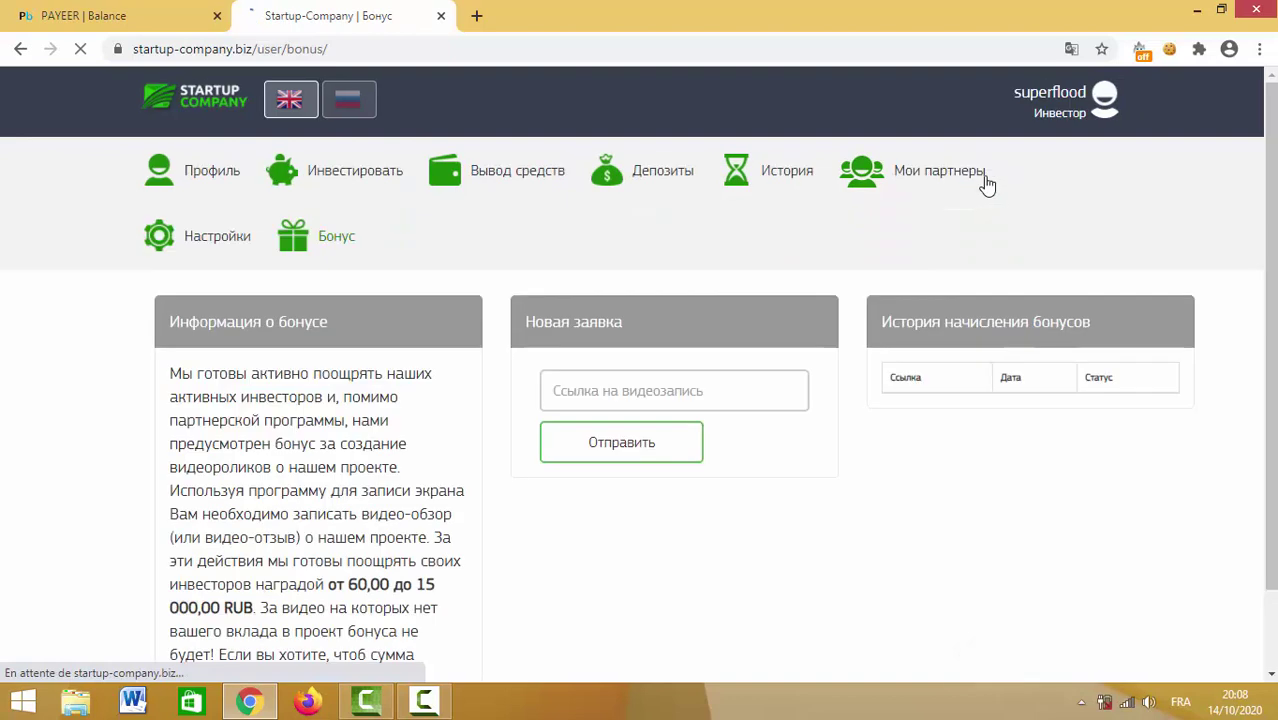
pyautogui.click(600, 378)
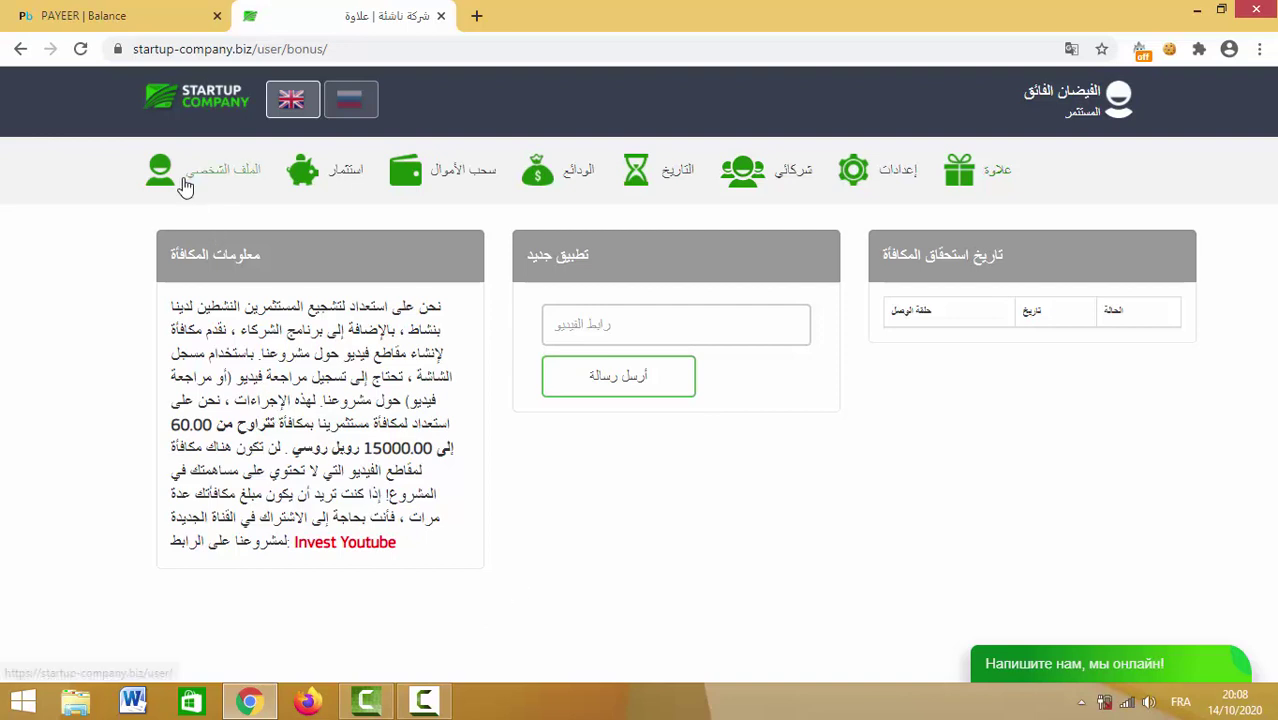
pyautogui.click(199, 108)
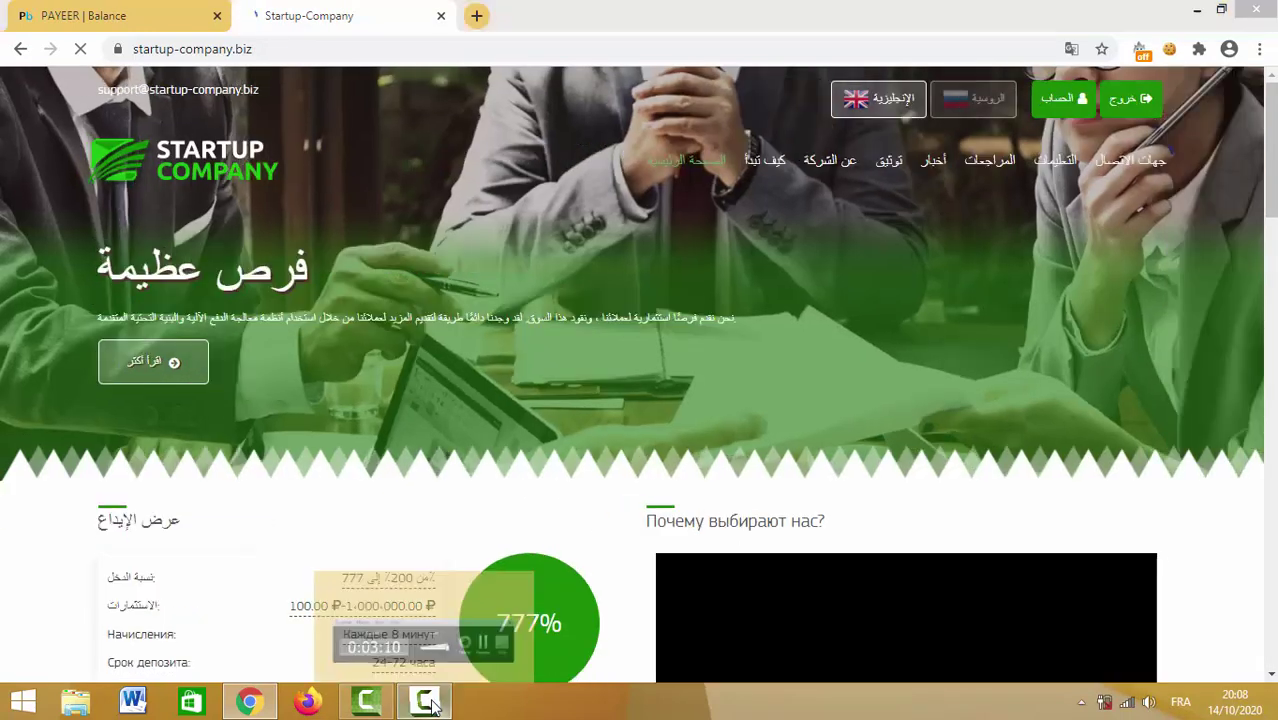
pyautogui.click(428, 703)
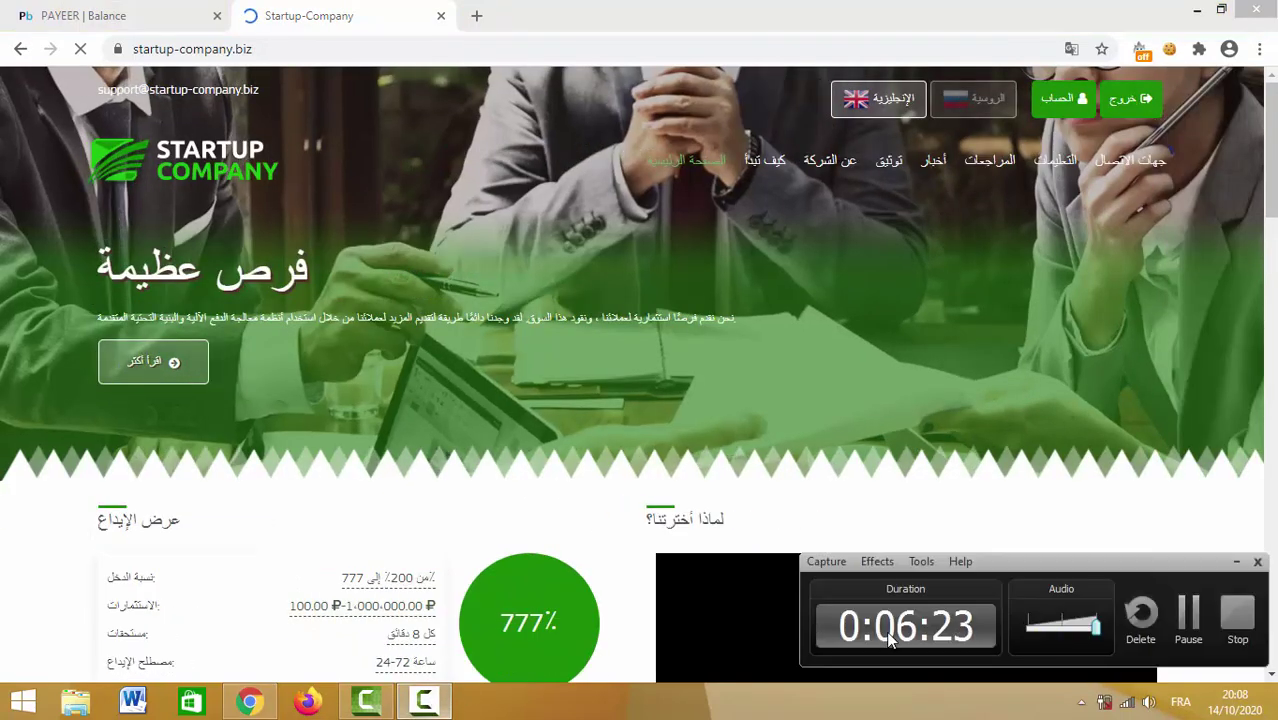